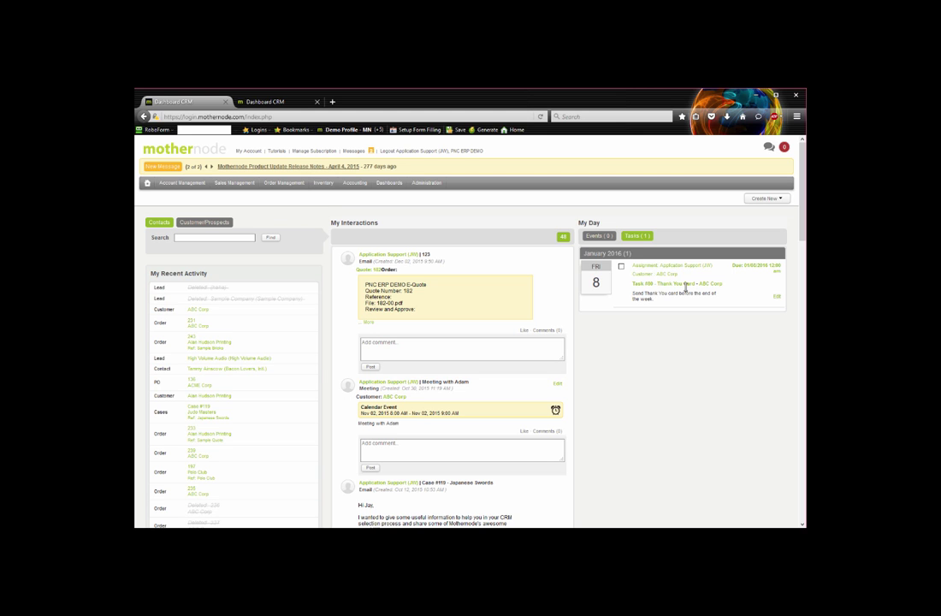
Step: Mark the Thank You Card task completed in My Day and open the tasks on ABC Corp's customer profile
{"action": "left_click", "coordinate": [624, 268]}
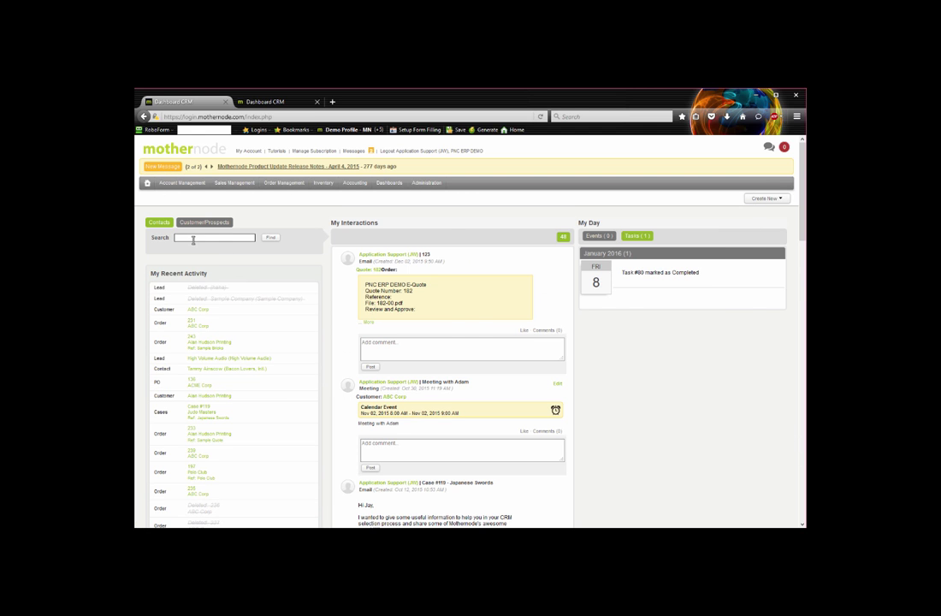
{"action": "left_click", "coordinate": [183, 183]}
{"action": "left_click", "coordinate": [173, 211]}
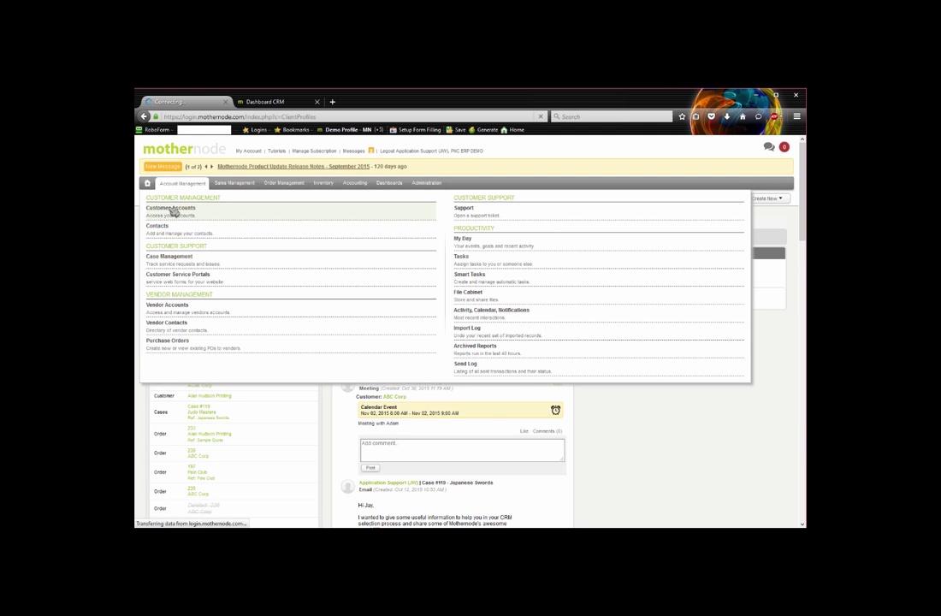
{"action": "left_click", "coordinate": [215, 305]}
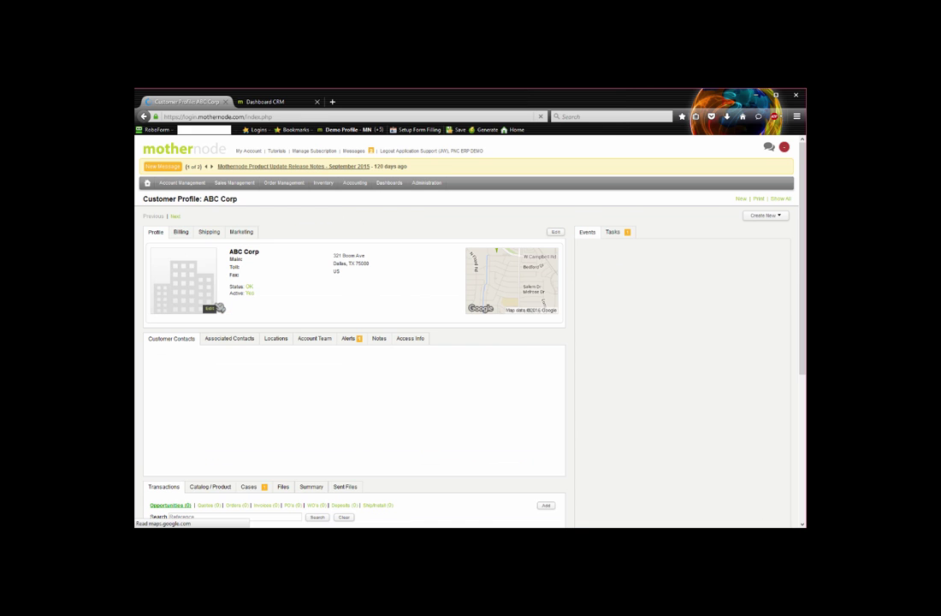
{"action": "left_click", "coordinate": [610, 234]}
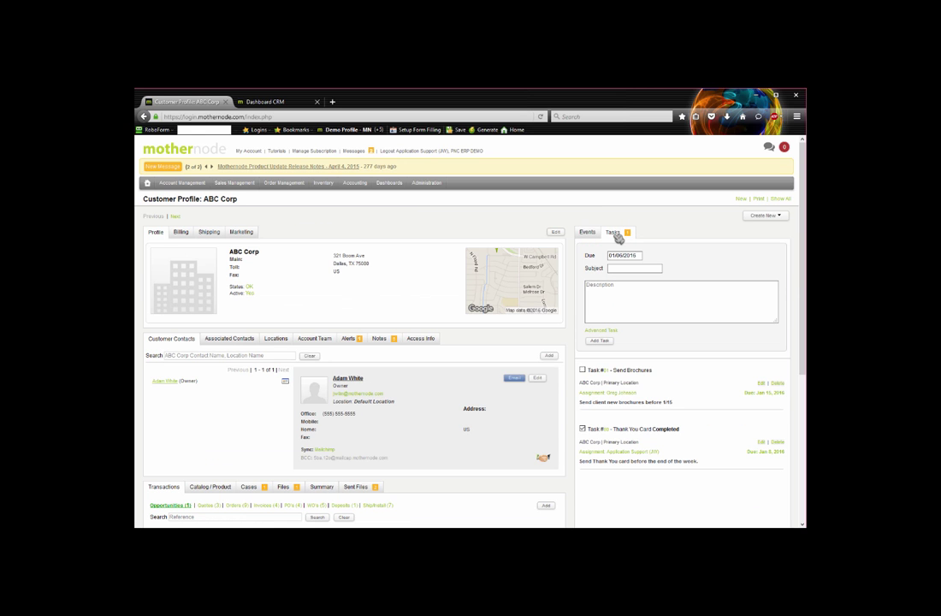
Step: Open the Thank You Card task for editing, review the available assignees and the description, and close it
{"action": "scroll", "coordinate": [712, 306], "scroll_direction": "down", "scroll_amount": 1}
{"action": "scroll", "coordinate": [712, 306], "scroll_direction": "down", "scroll_amount": 3}
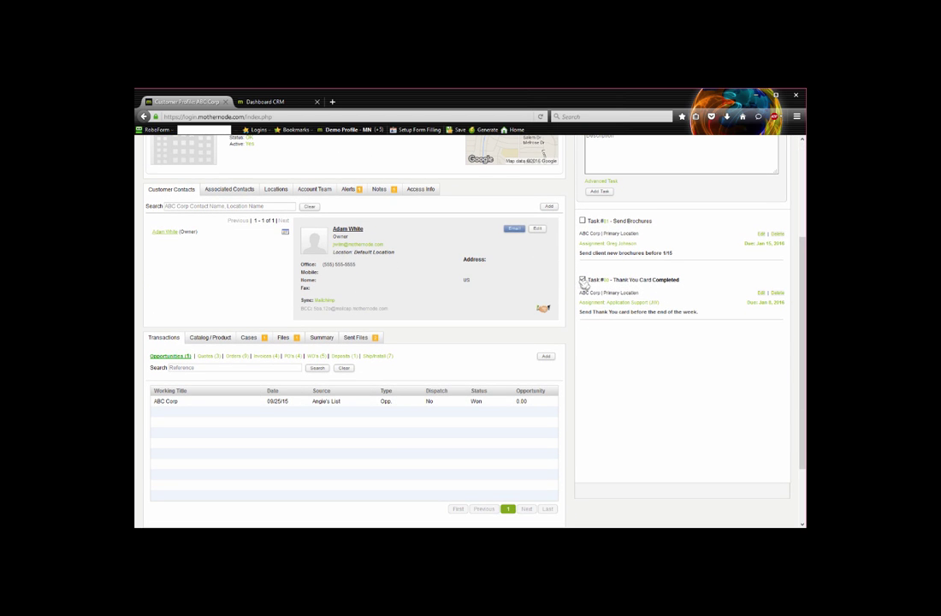
{"action": "left_click", "coordinate": [761, 293]}
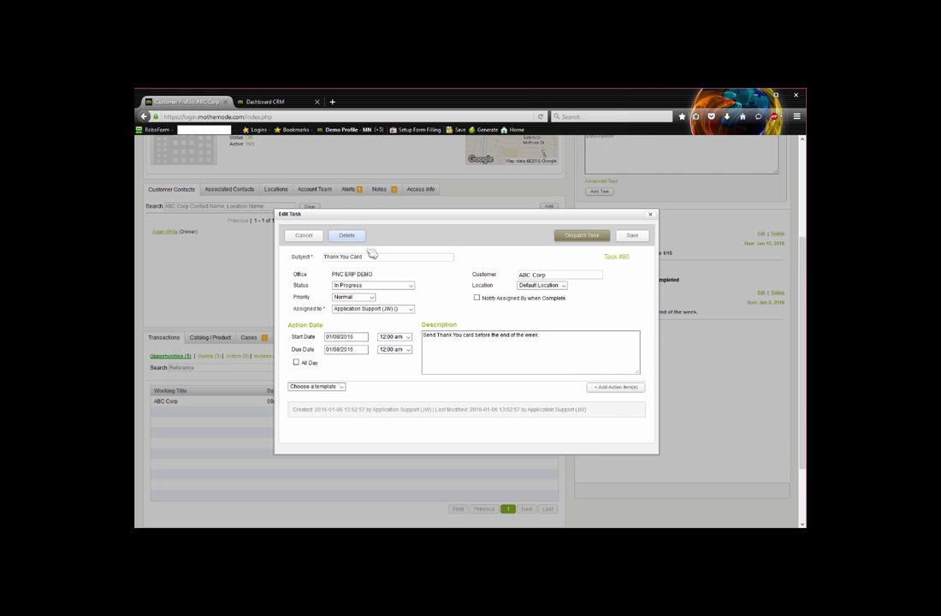
{"action": "left_click", "coordinate": [368, 309]}
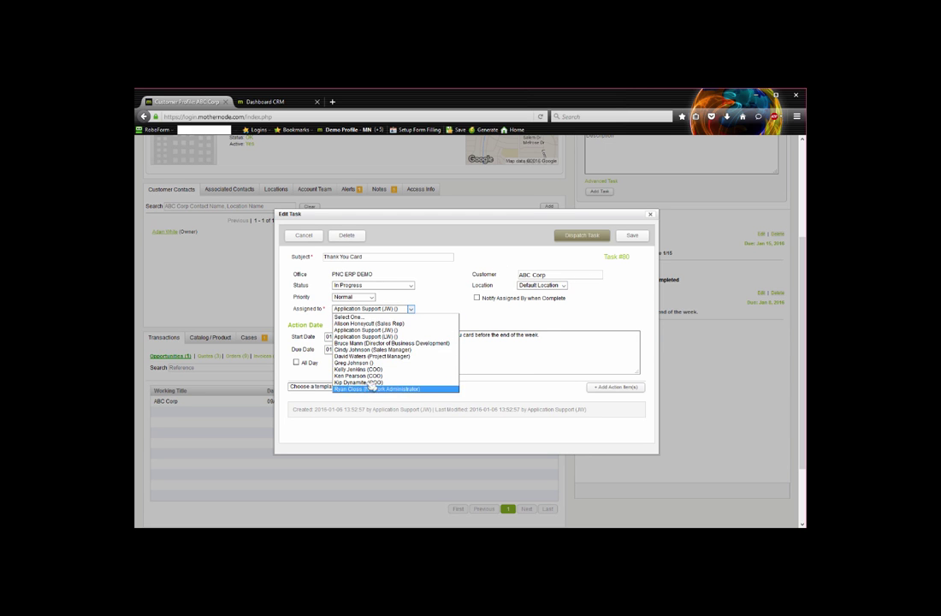
{"action": "left_click", "coordinate": [587, 337]}
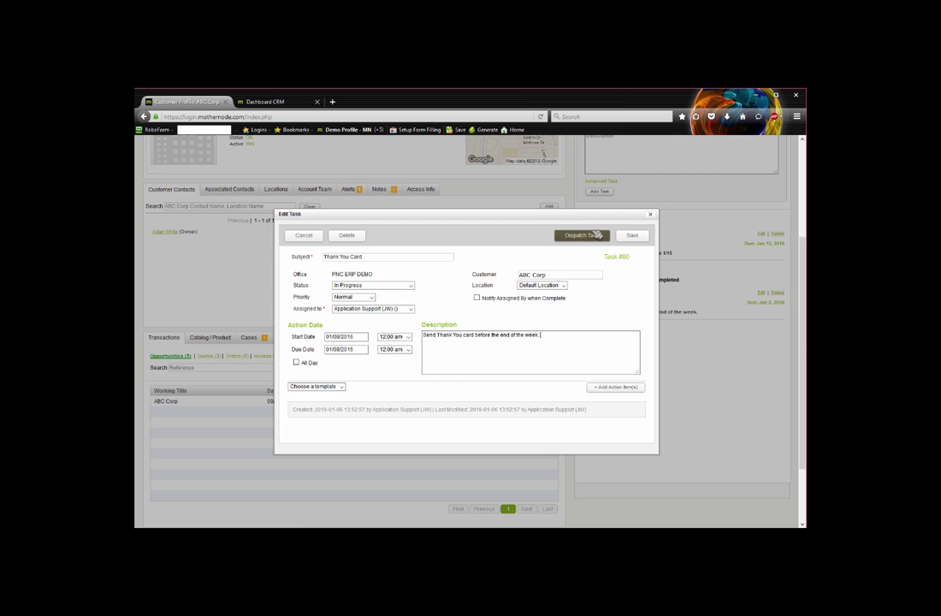
{"action": "left_click", "coordinate": [650, 214]}
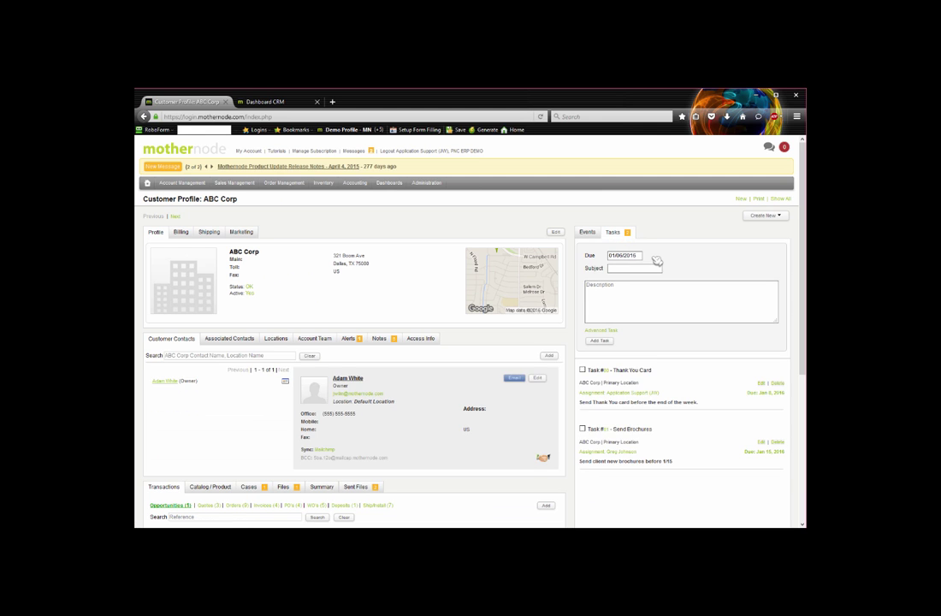
Step: Mark ABC Corp's Send Brochures task as completed and delete its Thank You Card task
{"action": "scroll", "coordinate": [656, 260], "scroll_direction": "down", "scroll_amount": 3}
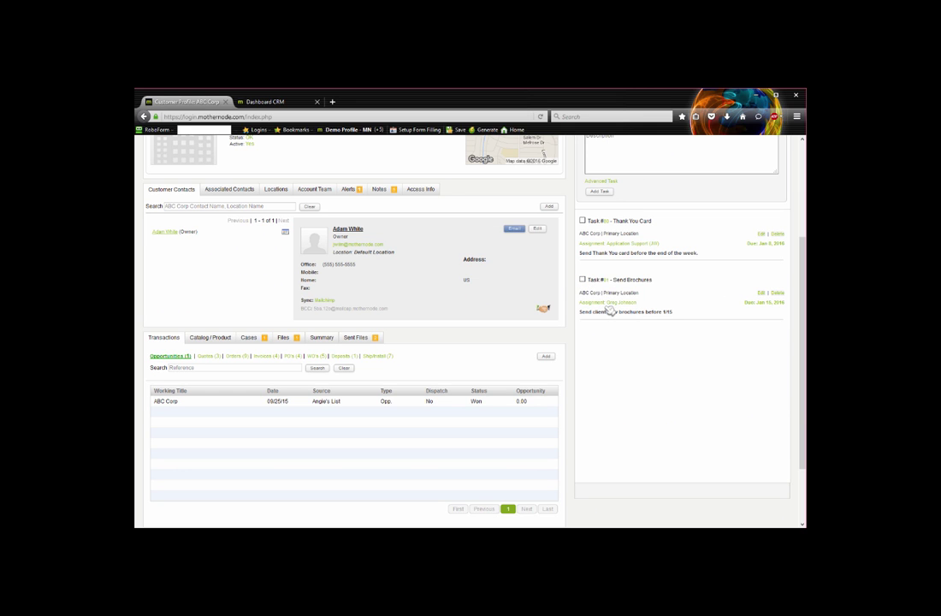
{"action": "left_click", "coordinate": [590, 279]}
{"action": "scroll", "coordinate": [703, 347], "scroll_direction": "up", "scroll_amount": 2}
{"action": "scroll", "coordinate": [704, 346], "scroll_direction": "up", "scroll_amount": 1}
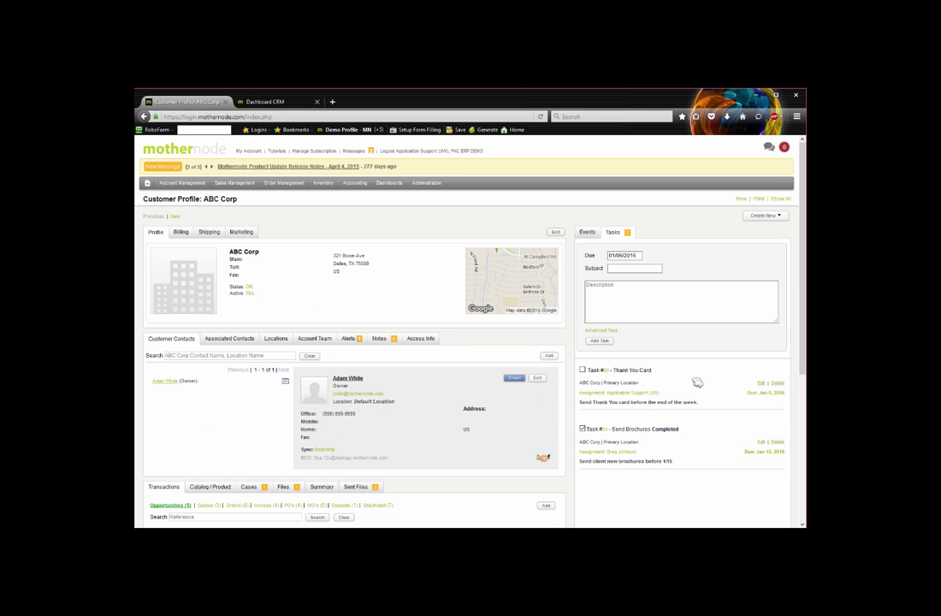
{"action": "left_click", "coordinate": [778, 383]}
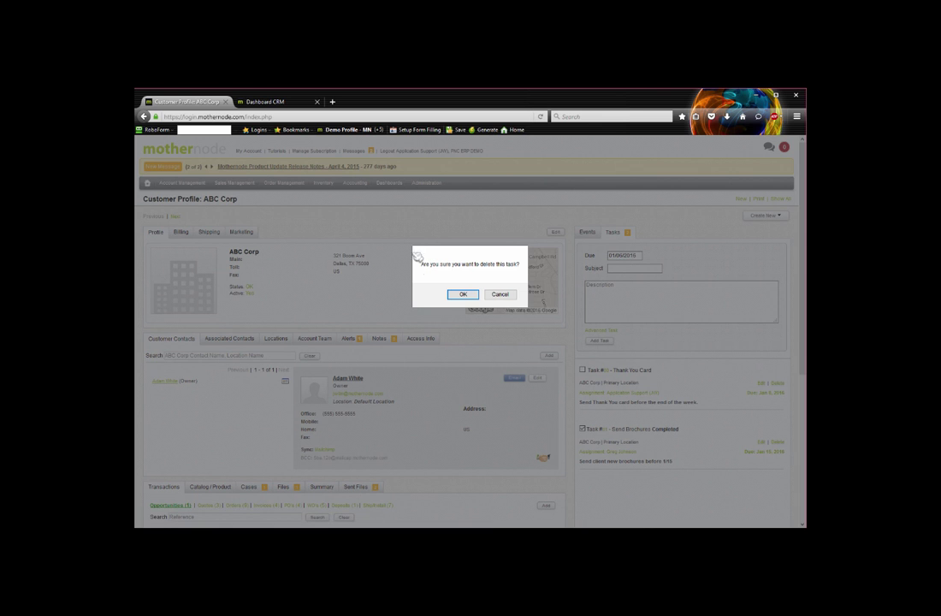
{"action": "left_click", "coordinate": [463, 294]}
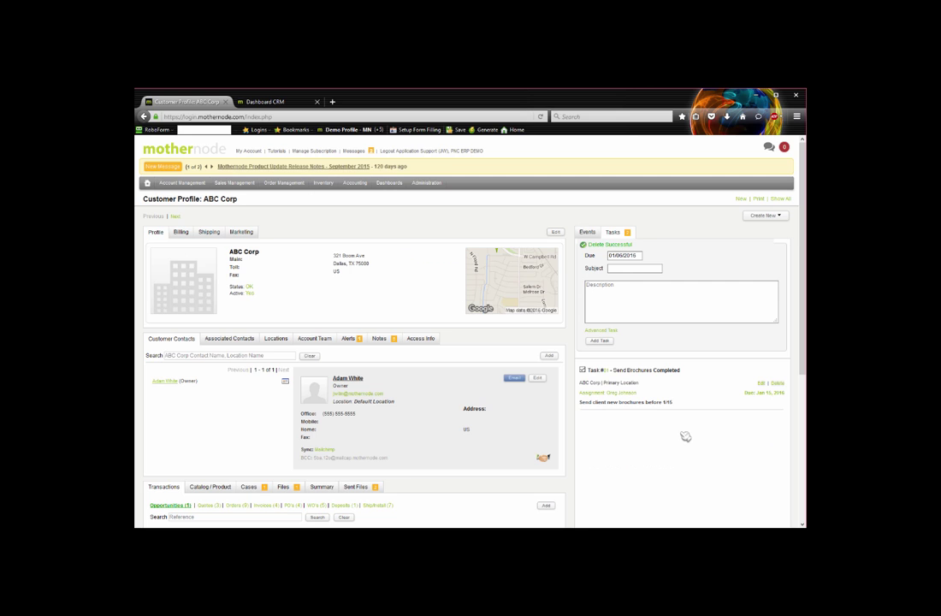
{"action": "left_click", "coordinate": [696, 299]}
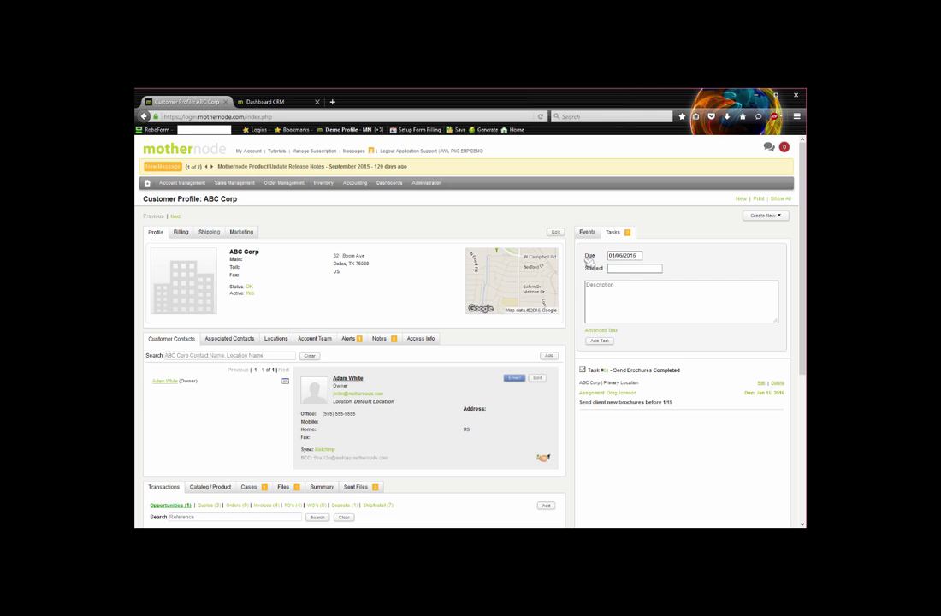
{"action": "left_click", "coordinate": [613, 269]}
{"action": "left_click", "coordinate": [624, 289]}
{"action": "left_click", "coordinate": [618, 268]}
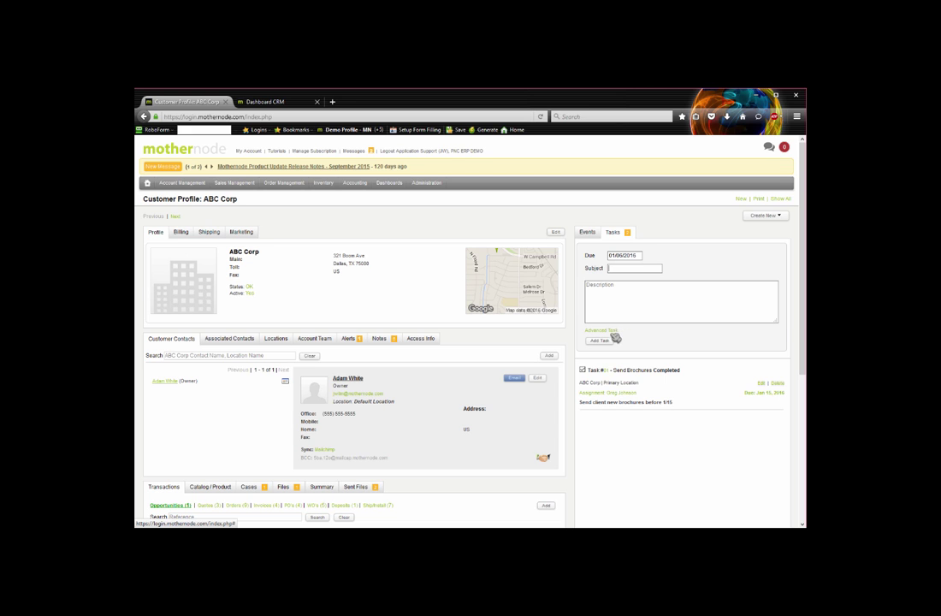
Step: Start a new advanced task for ABC Corp with the subject "Send Brochures"
{"action": "left_click", "coordinate": [613, 336]}
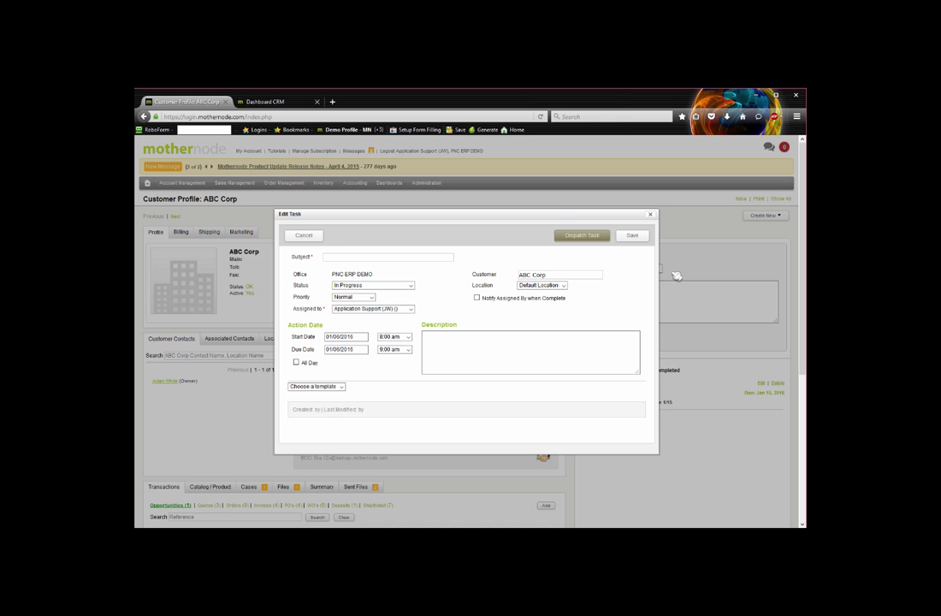
{"action": "left_click_drag", "start_coordinate": [563, 212], "coordinate": [431, 208]}
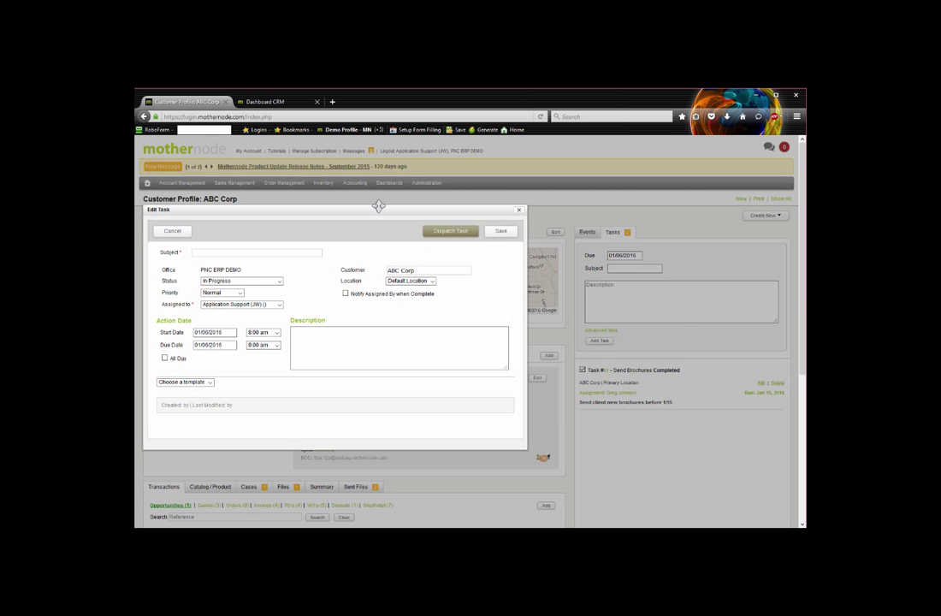
{"action": "left_click_drag", "start_coordinate": [377, 206], "coordinate": [523, 202]}
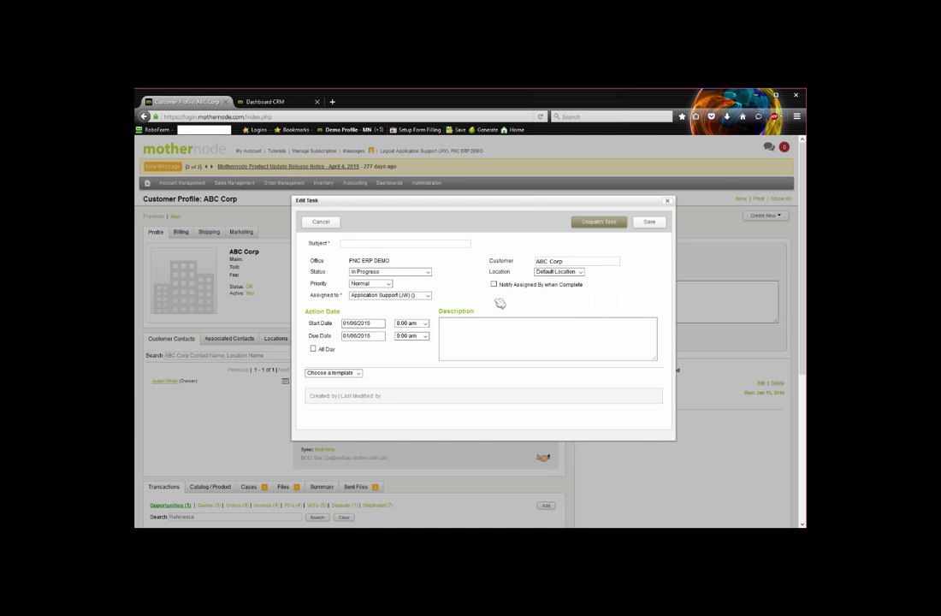
{"action": "left_click", "coordinate": [370, 243]}
{"action": "type", "text": "Send Brochures"}
{"action": "key", "text": "Tab"}
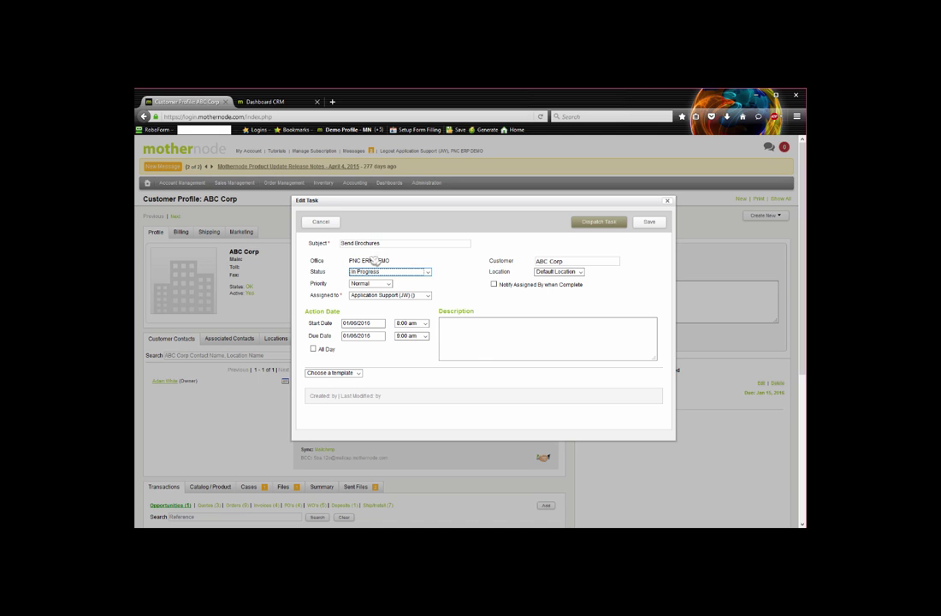
Step: Assign the task to the employee handling the existing Send Brochures task, keep Normal priority, and enable notifying the assigner when complete
{"action": "left_click", "coordinate": [407, 295]}
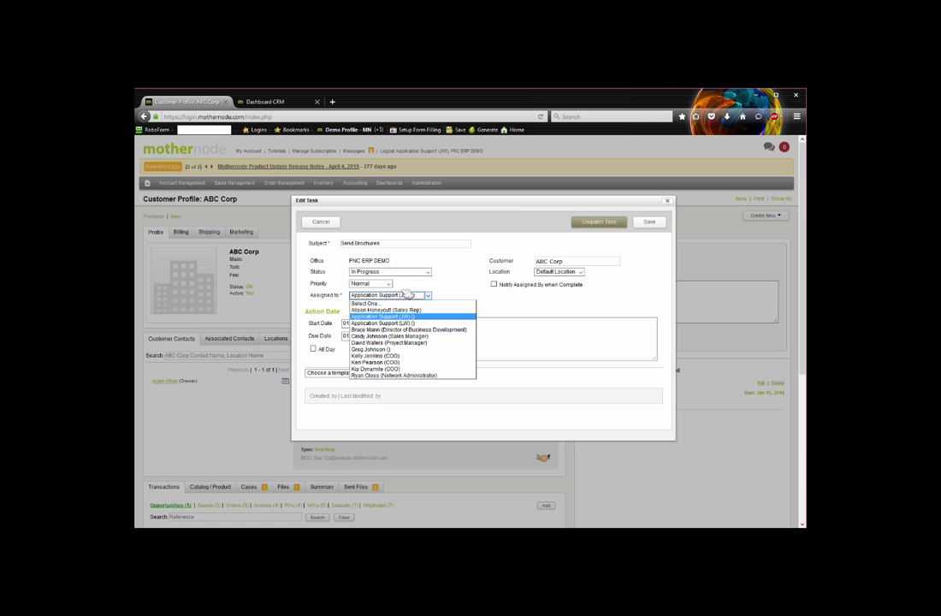
{"action": "left_click", "coordinate": [372, 349]}
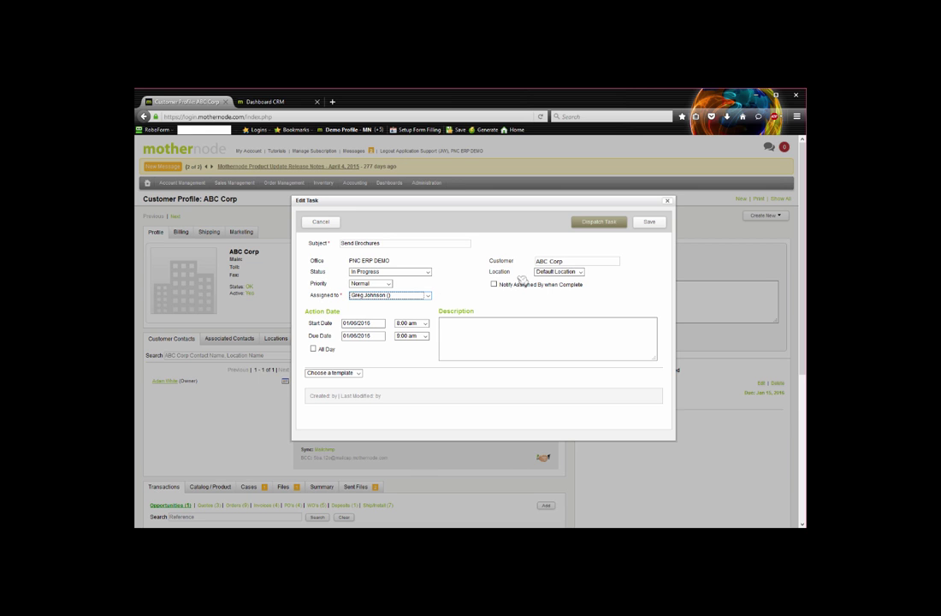
{"action": "left_click", "coordinate": [358, 273]}
{"action": "left_click", "coordinate": [359, 273]}
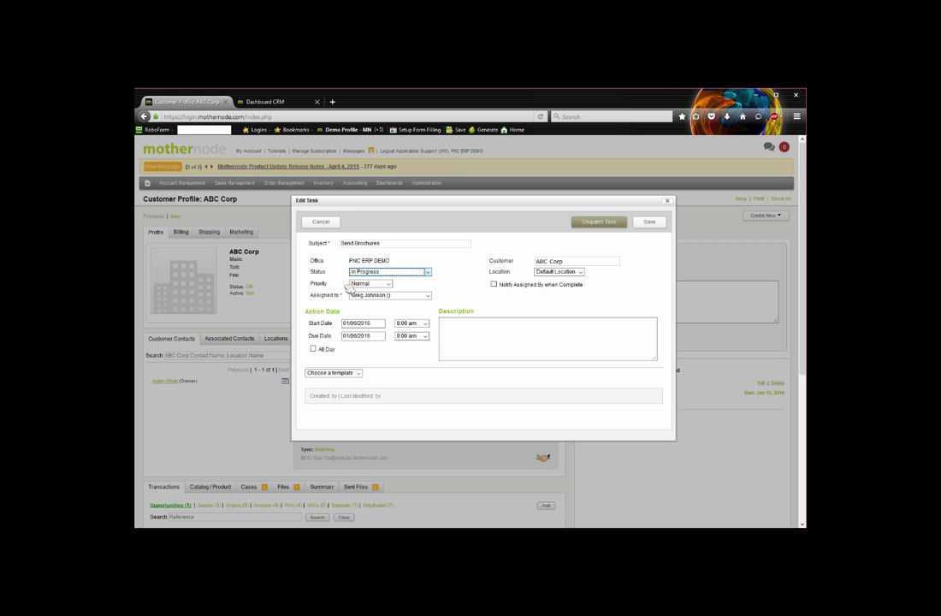
{"action": "left_click", "coordinate": [371, 284]}
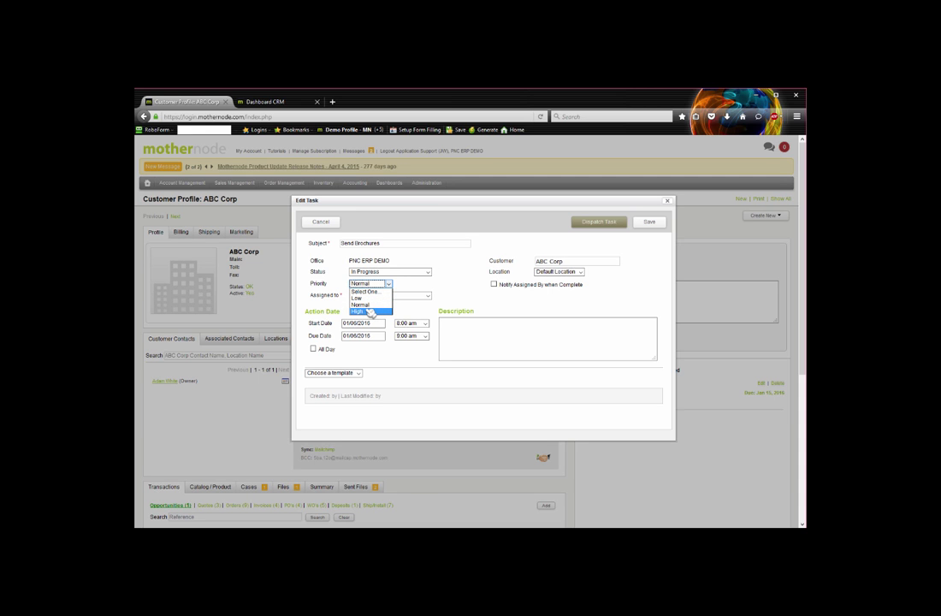
{"action": "left_click", "coordinate": [368, 304]}
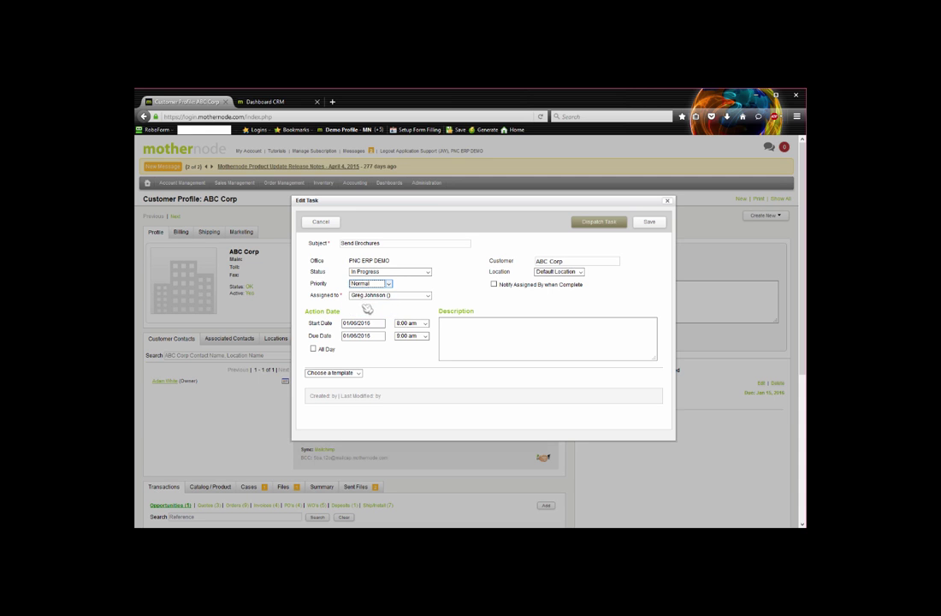
{"action": "left_click", "coordinate": [495, 285]}
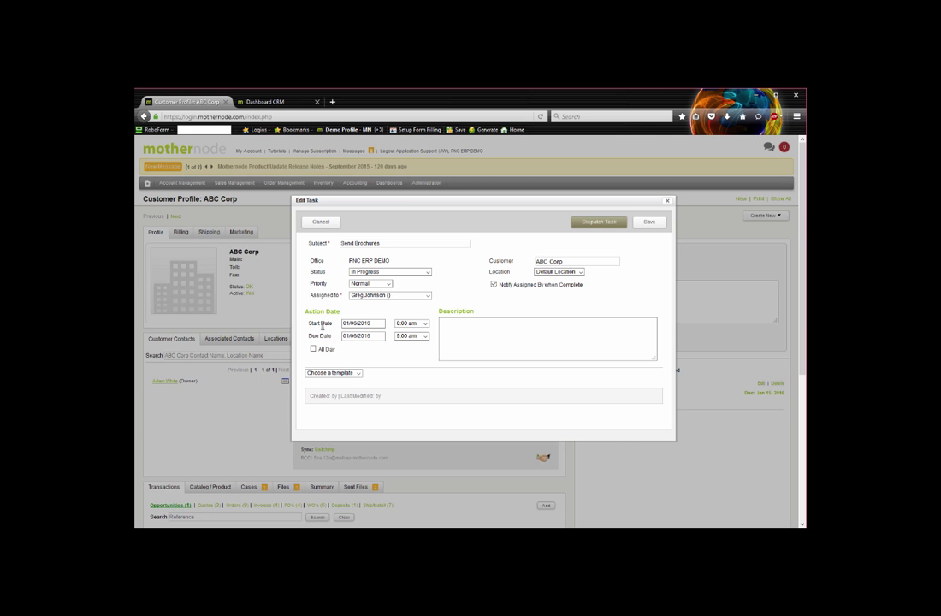
Step: Set the new task's due date to 01/08/2016 at 5:00 pm
{"action": "left_click", "coordinate": [363, 324]}
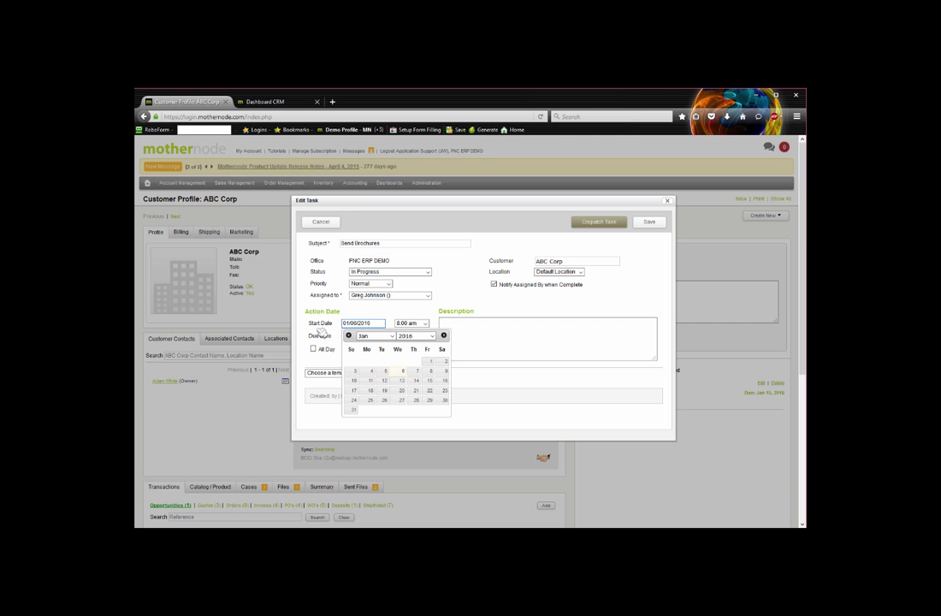
{"action": "left_click", "coordinate": [320, 336]}
{"action": "left_click", "coordinate": [364, 324]}
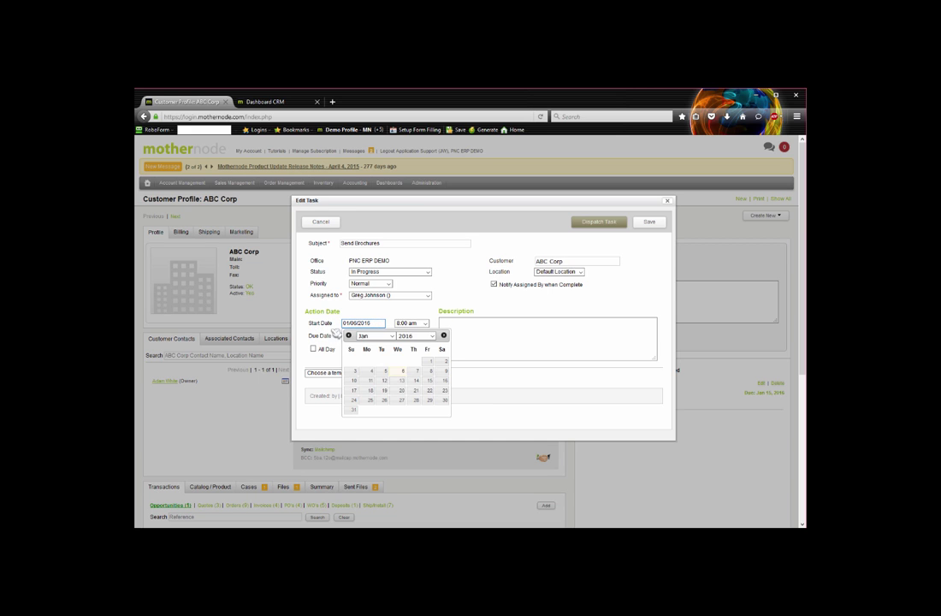
{"action": "left_click", "coordinate": [366, 337]}
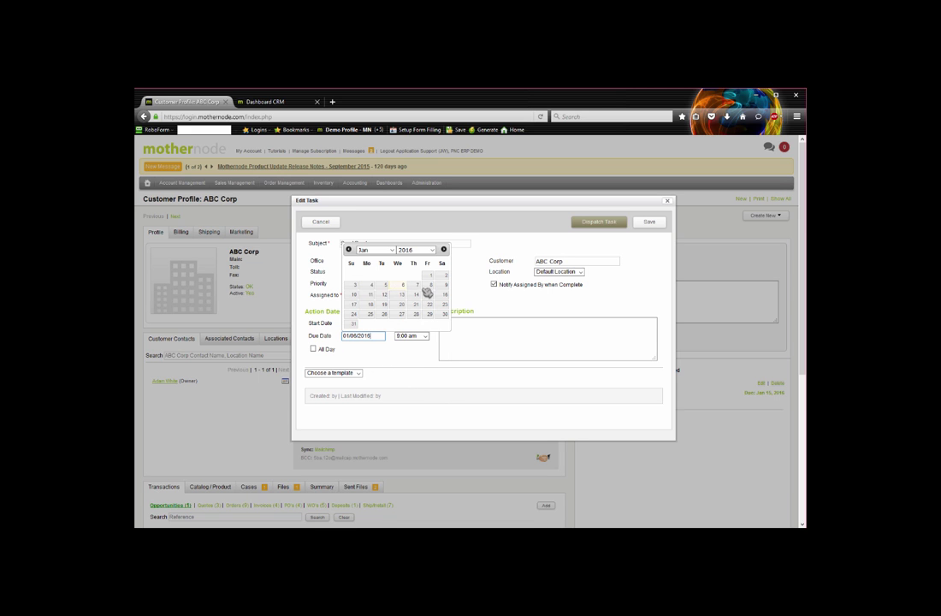
{"action": "left_click", "coordinate": [432, 292]}
{"action": "left_click", "coordinate": [413, 335]}
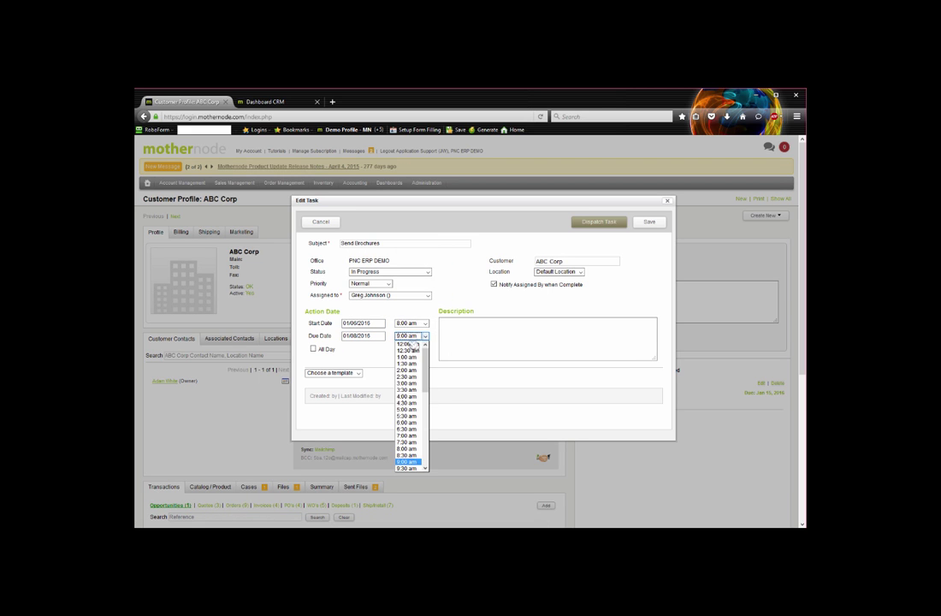
{"action": "scroll", "coordinate": [413, 399], "scroll_direction": "down", "scroll_amount": 5}
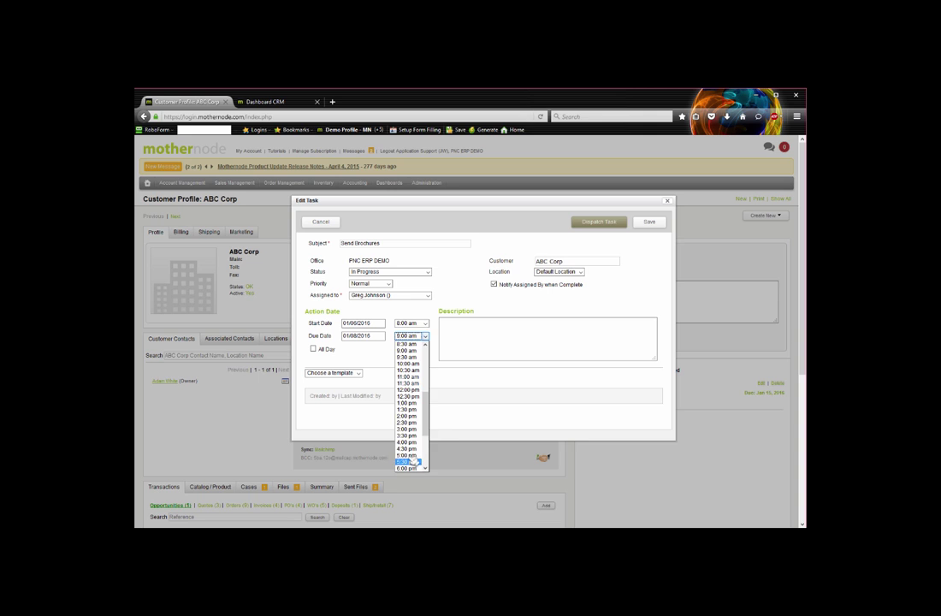
{"action": "left_click", "coordinate": [407, 456]}
Step: Enter the task description "Send brochures once again" and save the task
{"action": "left_click", "coordinate": [482, 352]}
{"action": "type", "text": "Send brochures"}
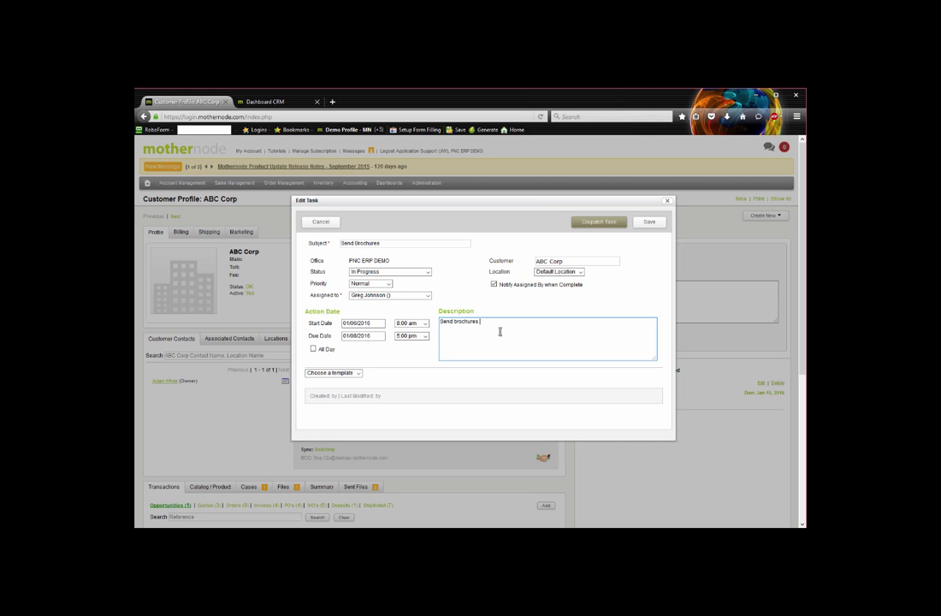
{"action": "type", "text": " once again"}
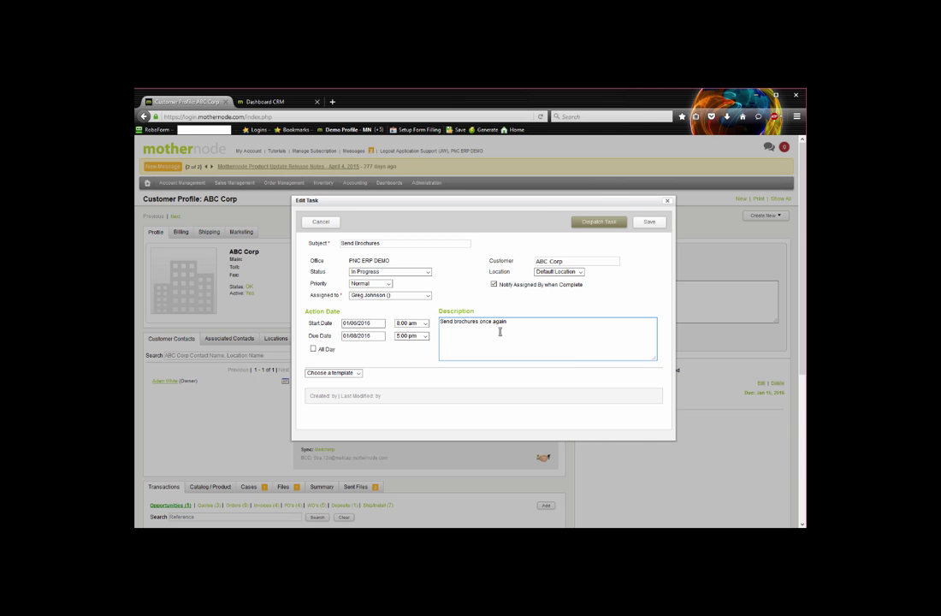
{"action": "left_click", "coordinate": [649, 222]}
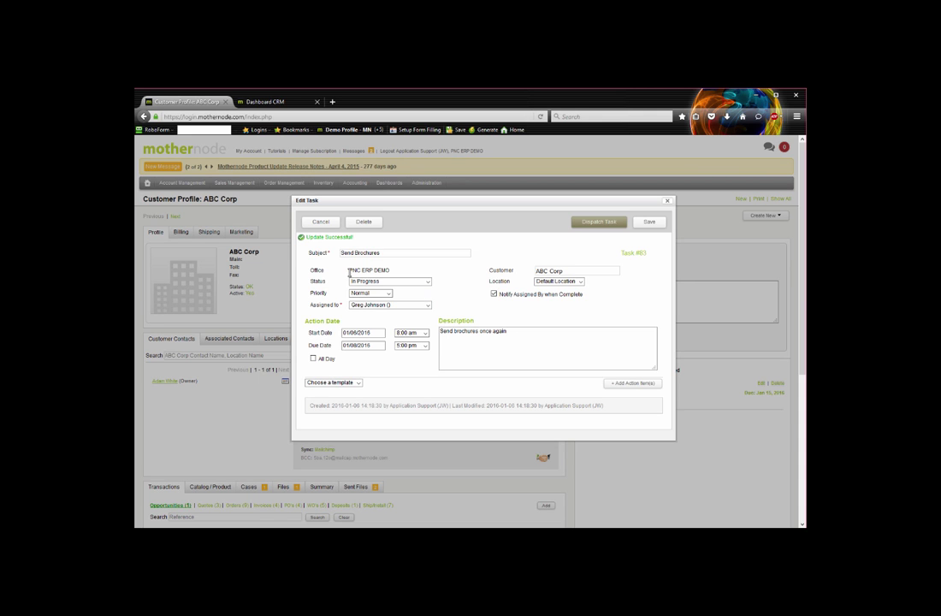
Step: Dispatch the saved Send Brochures task to its assignee and close the task form
{"action": "left_click", "coordinate": [599, 222]}
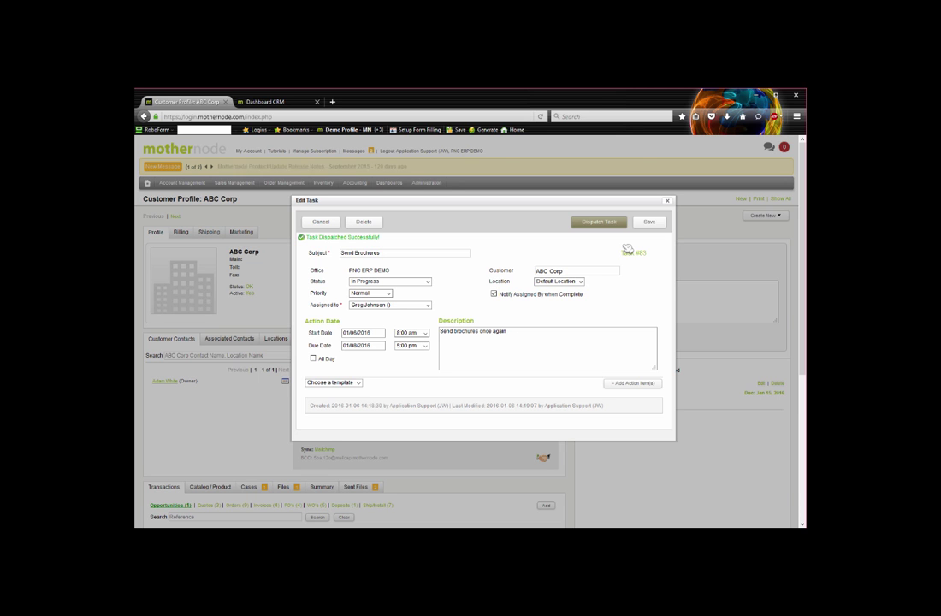
{"action": "left_click", "coordinate": [667, 202]}
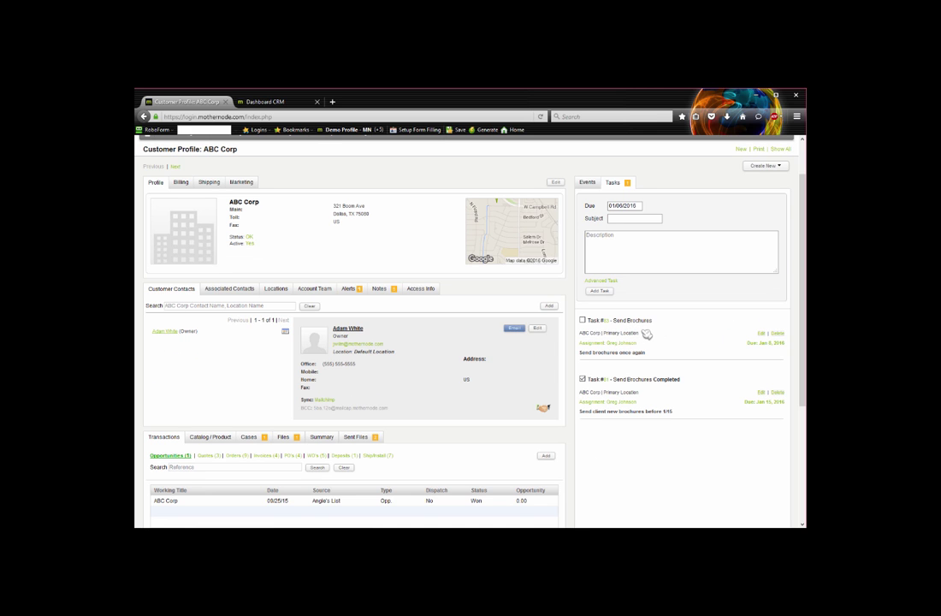
Step: Open the Send brochures smart task for editing and assign it to the employee handling ABC Corp's Send Brochures tasks
{"action": "scroll", "coordinate": [654, 317], "scroll_direction": "up", "scroll_amount": 2}
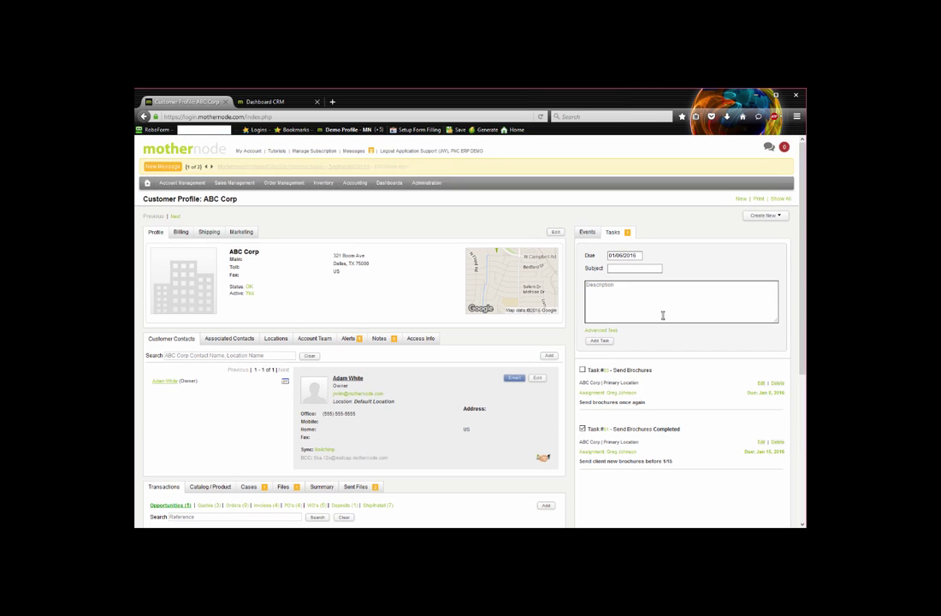
{"action": "mouse_move", "coordinate": [360, 186]}
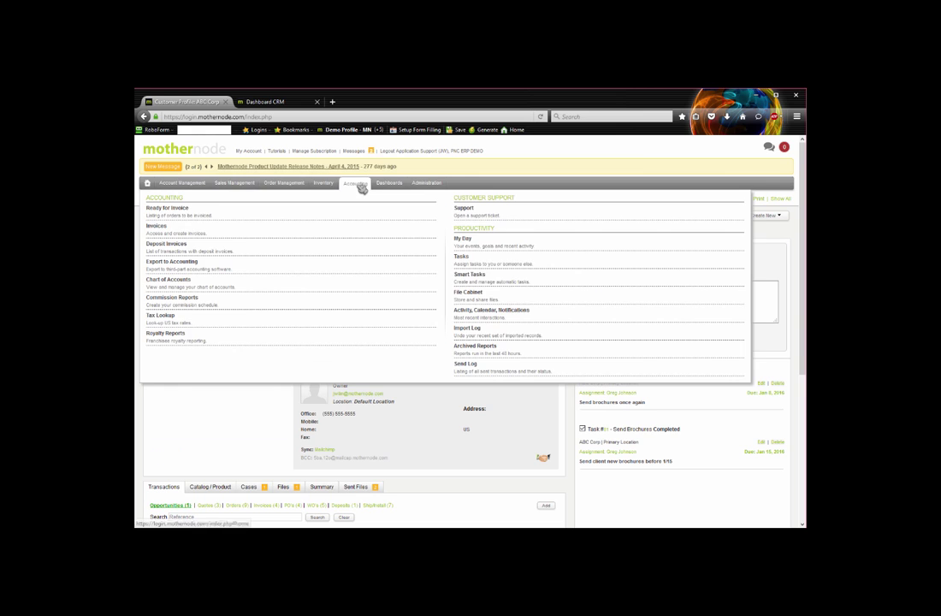
{"action": "left_click", "coordinate": [487, 283]}
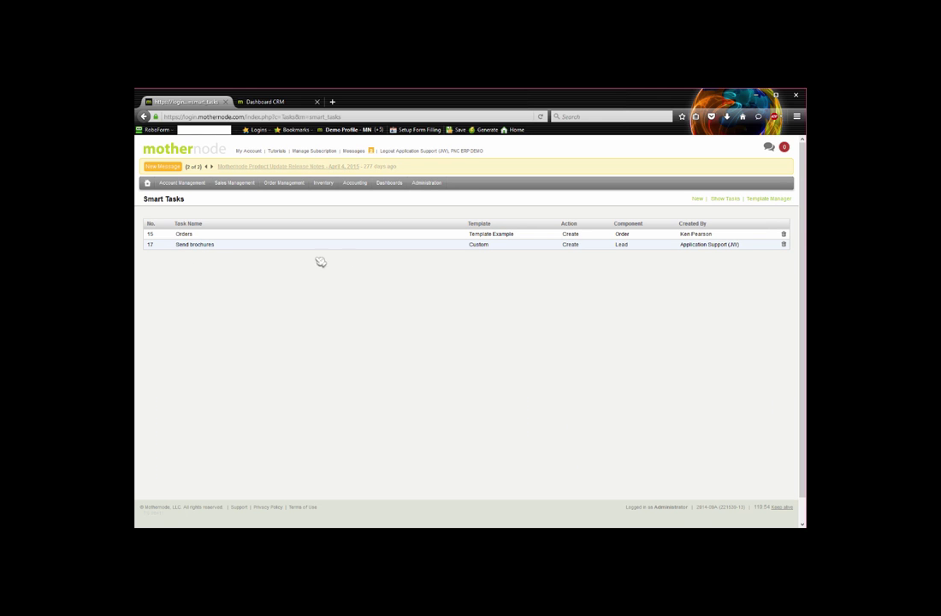
{"action": "left_click", "coordinate": [477, 246]}
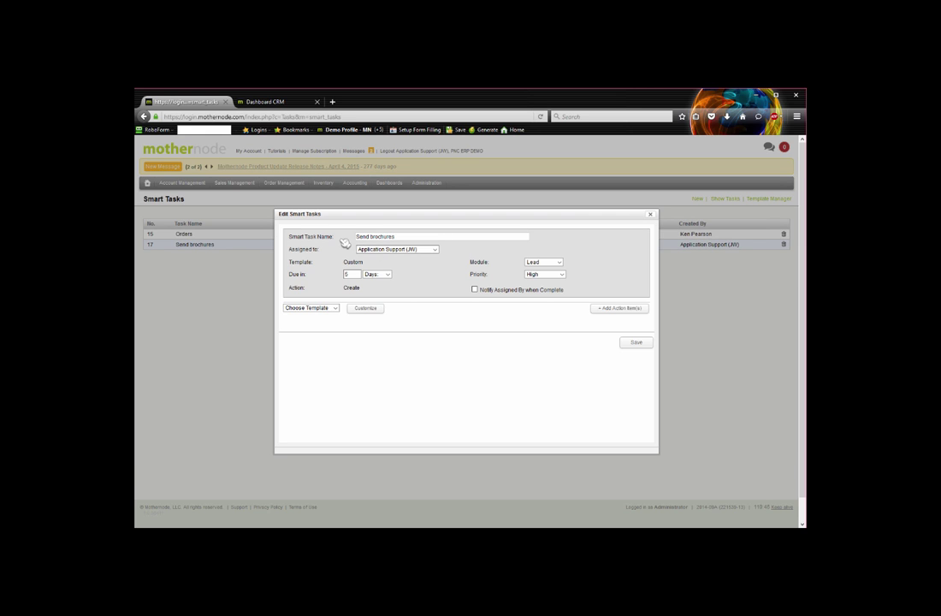
{"action": "left_click", "coordinate": [402, 249]}
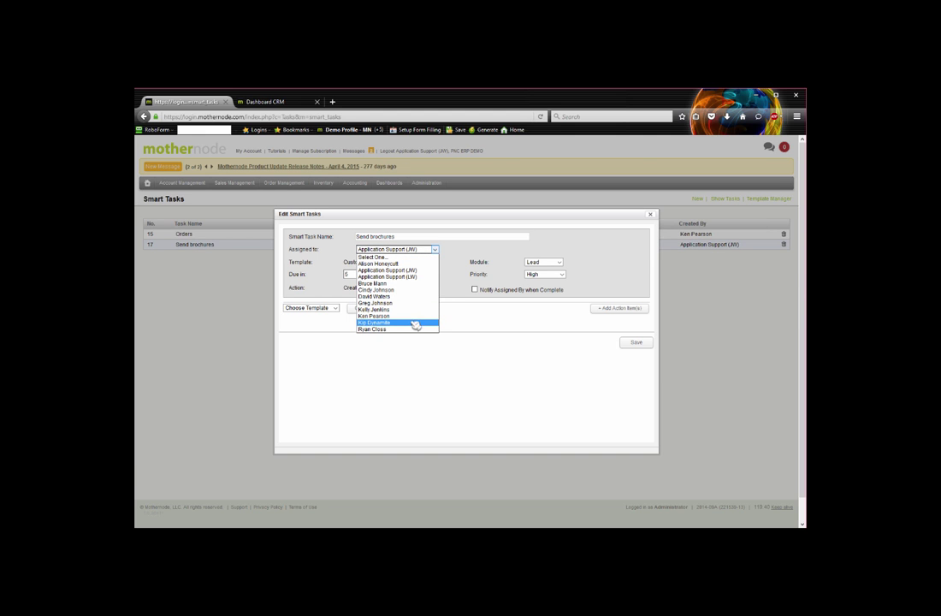
{"action": "left_click", "coordinate": [387, 303]}
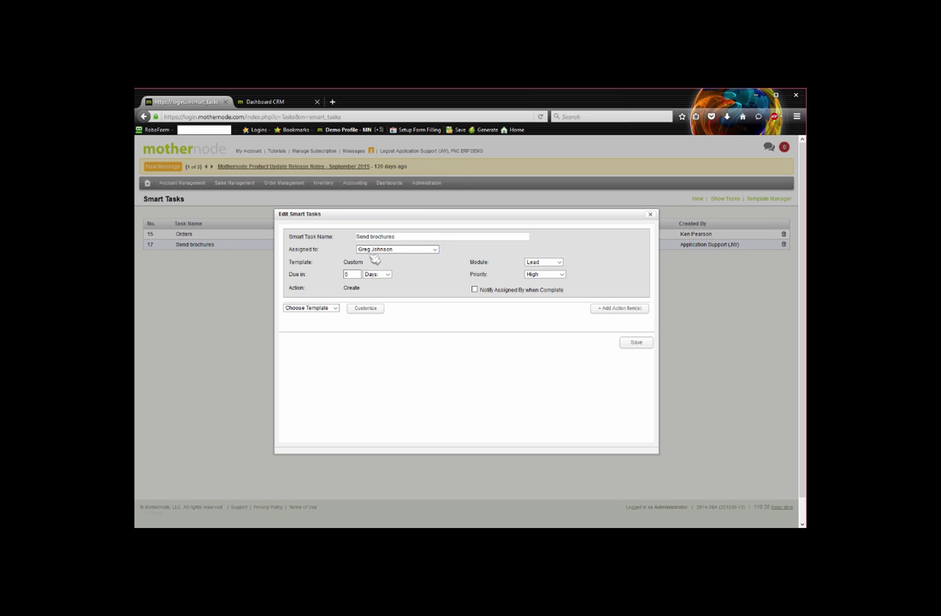
{"action": "left_click", "coordinate": [349, 273]}
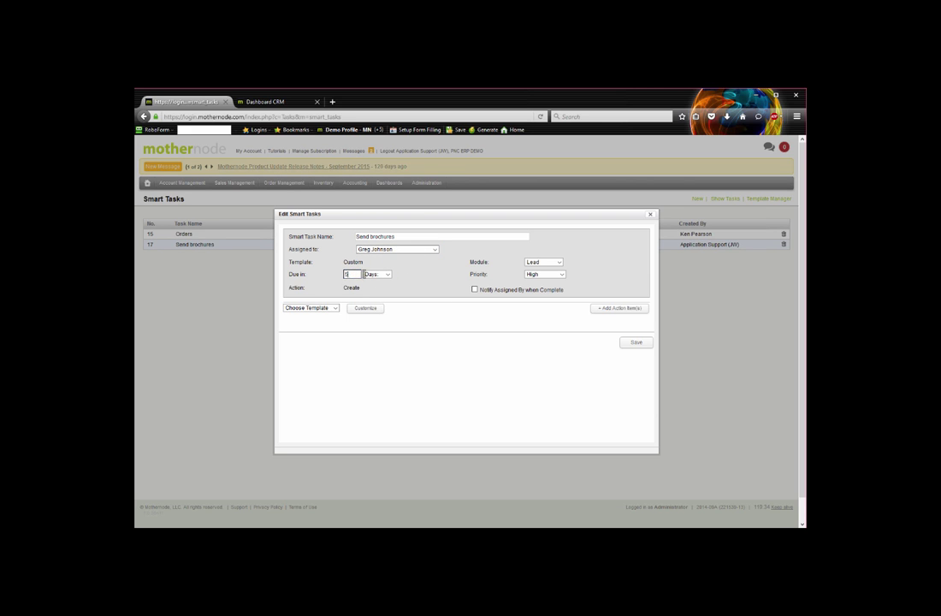
{"action": "left_click", "coordinate": [443, 285]}
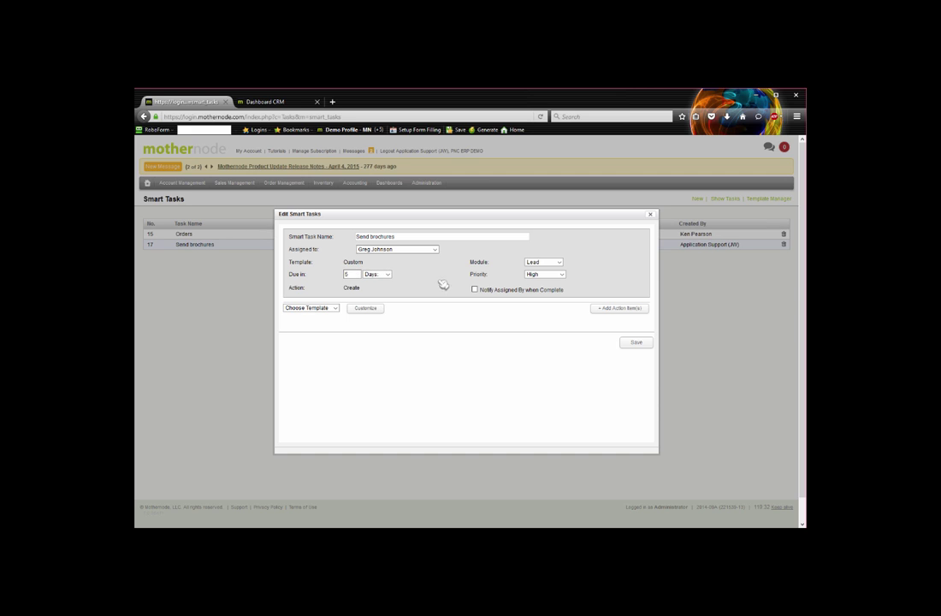
{"action": "left_click", "coordinate": [535, 263]}
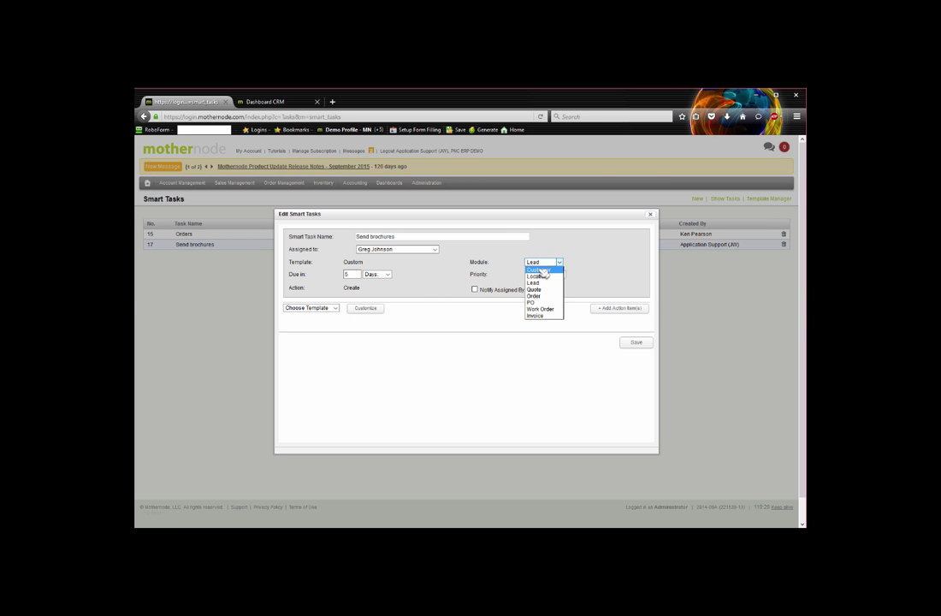
{"action": "left_click", "coordinate": [537, 270]}
{"action": "left_click", "coordinate": [540, 262]}
{"action": "left_click", "coordinate": [548, 278]}
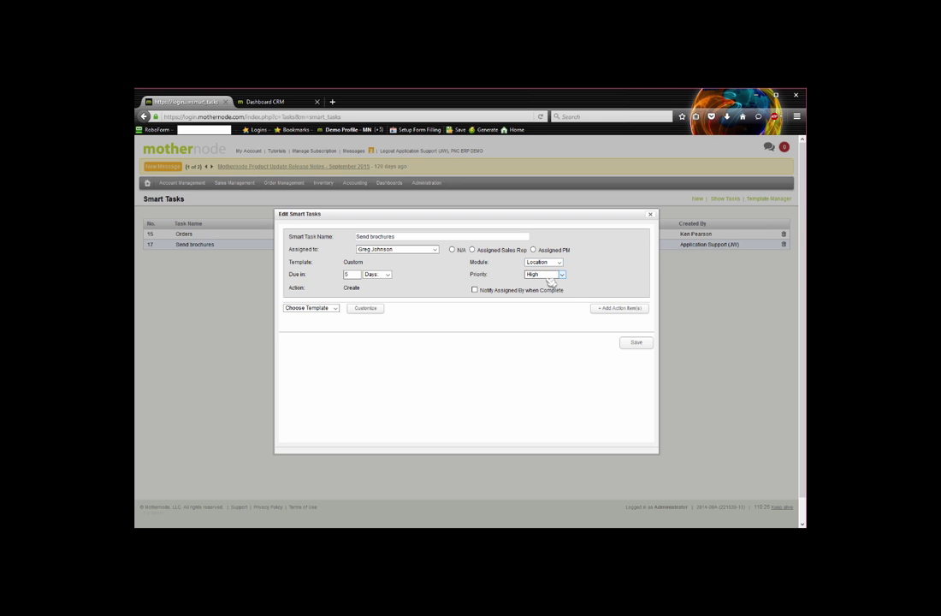
{"action": "left_click", "coordinate": [542, 262]}
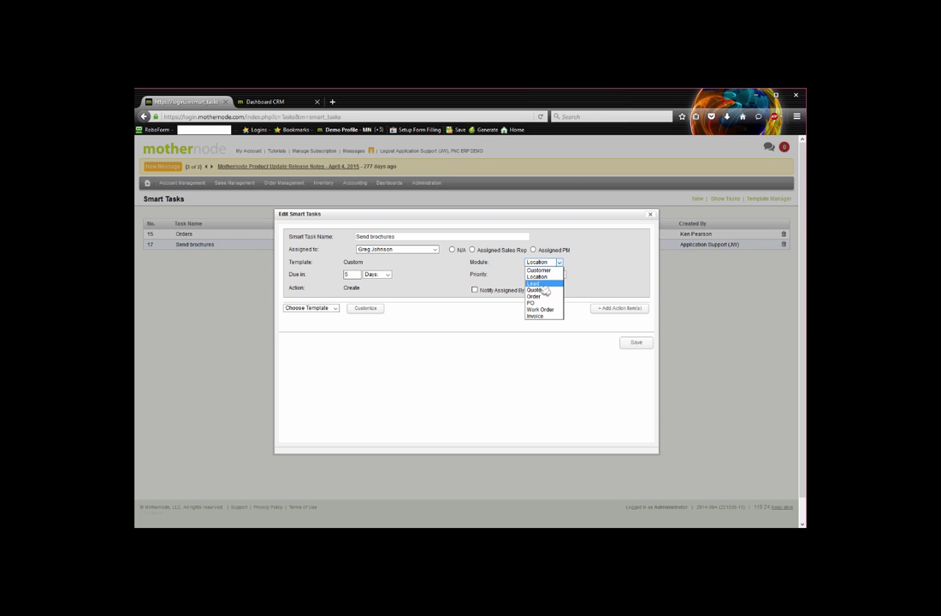
{"action": "left_click", "coordinate": [539, 283]}
{"action": "left_click", "coordinate": [549, 263]}
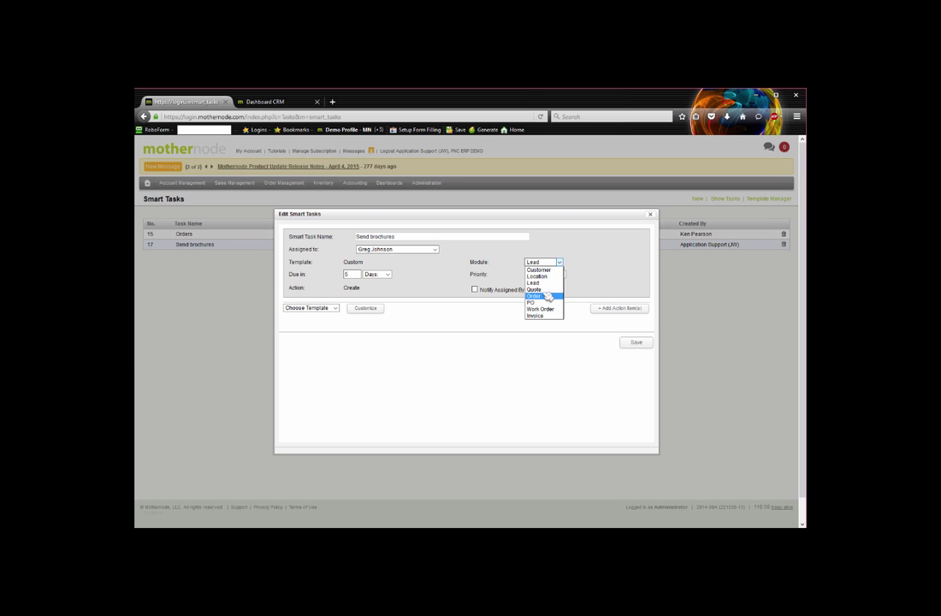
{"action": "left_click", "coordinate": [527, 283]}
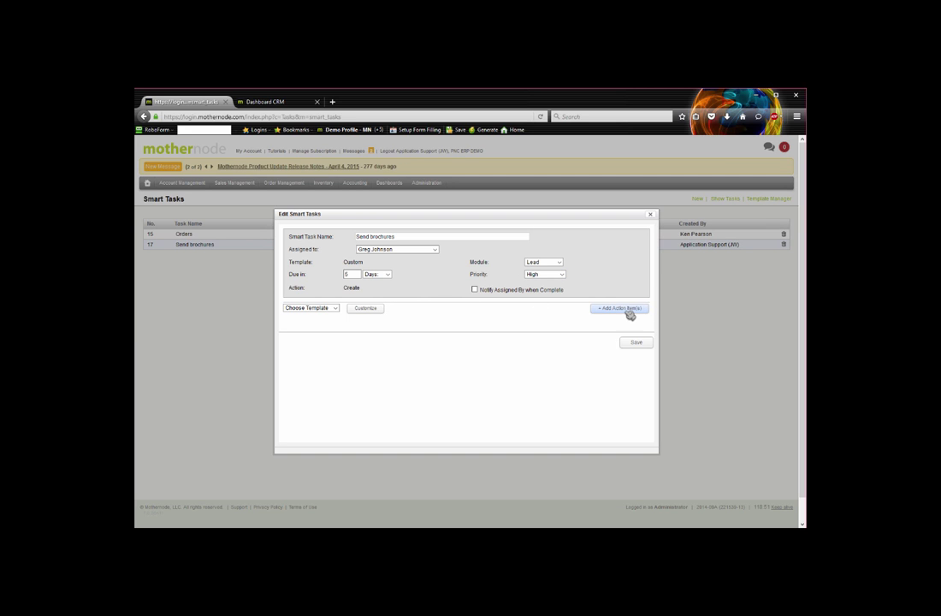
Step: Add the action item "Send Brochures" to the smart task under a new category named "Category 1"
{"action": "mouse_move", "coordinate": [626, 309]}
{"action": "left_mouse_down"}
{"action": "mouse_move", "coordinate": [608, 311]}
{"action": "mouse_move", "coordinate": [630, 312]}
{"action": "left_mouse_up"}
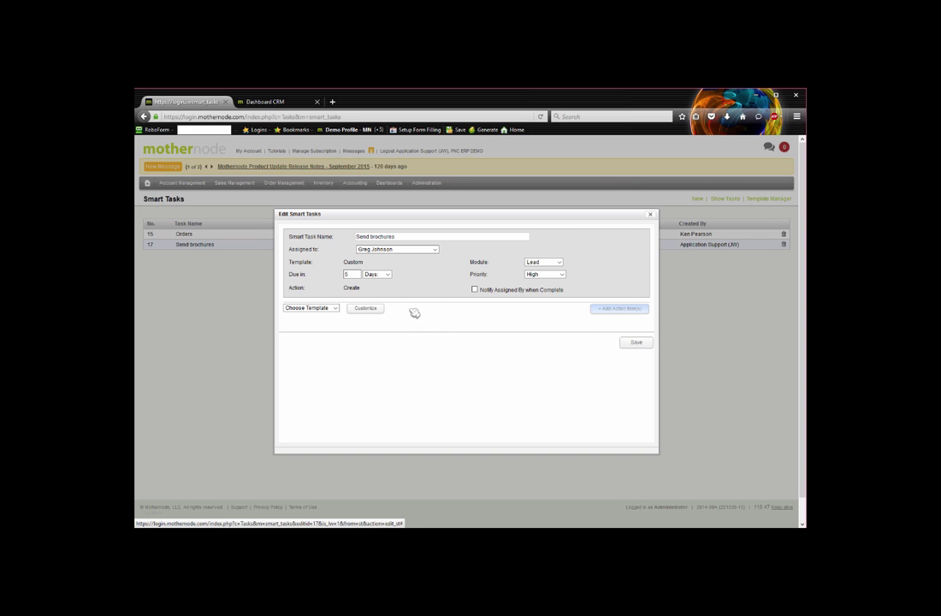
{"action": "left_click", "coordinate": [625, 309]}
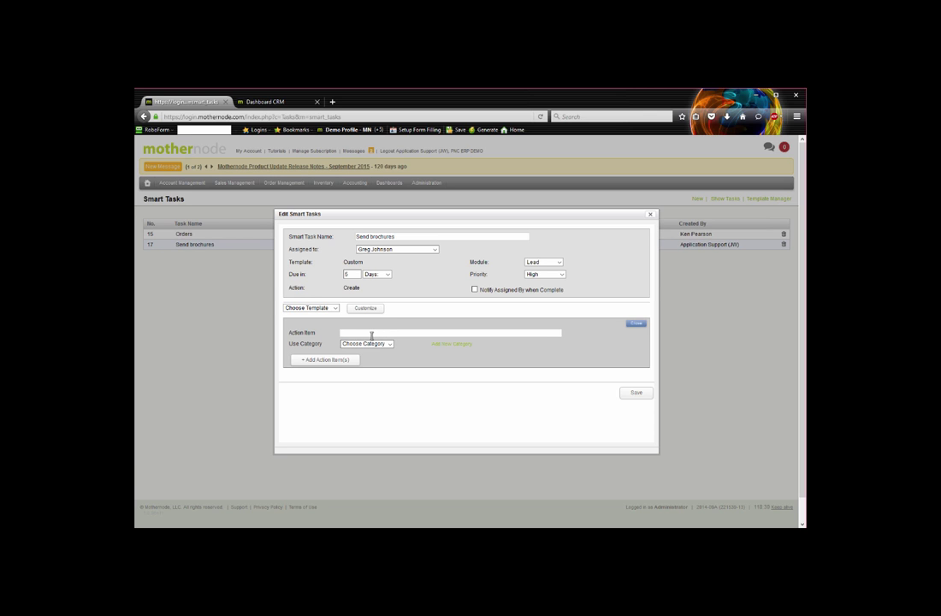
{"action": "left_click", "coordinate": [410, 333]}
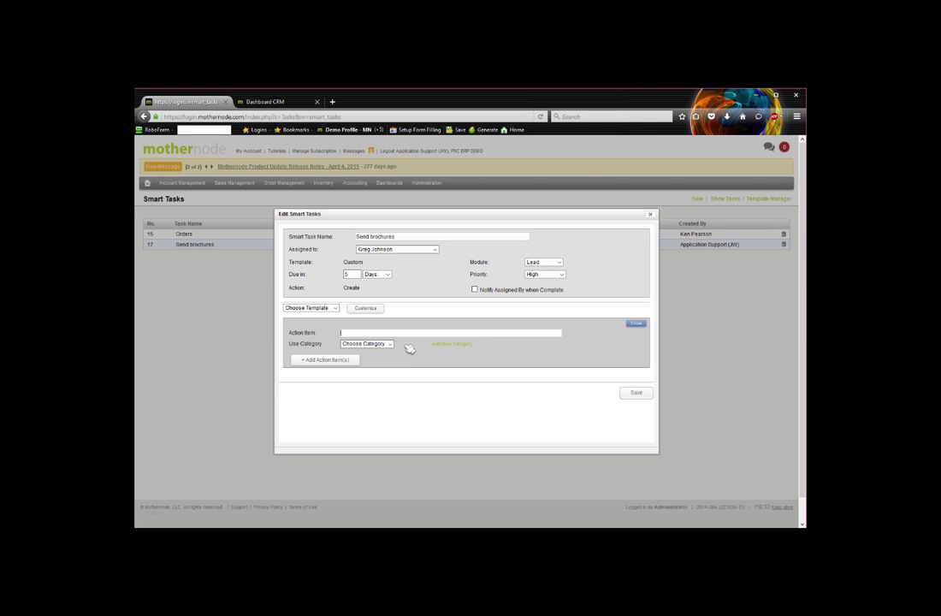
{"action": "type", "text": "Send Brochures"}
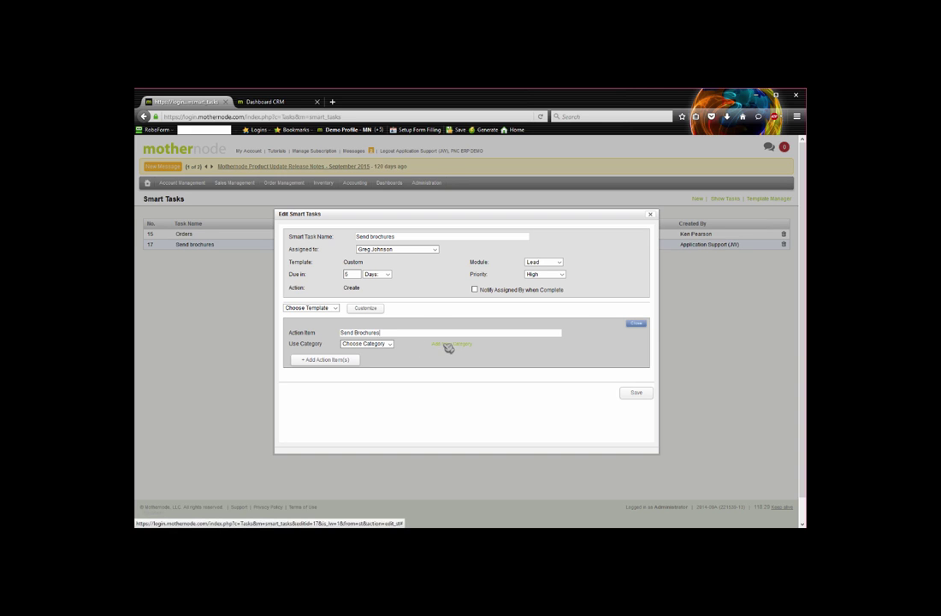
{"action": "left_click", "coordinate": [447, 345]}
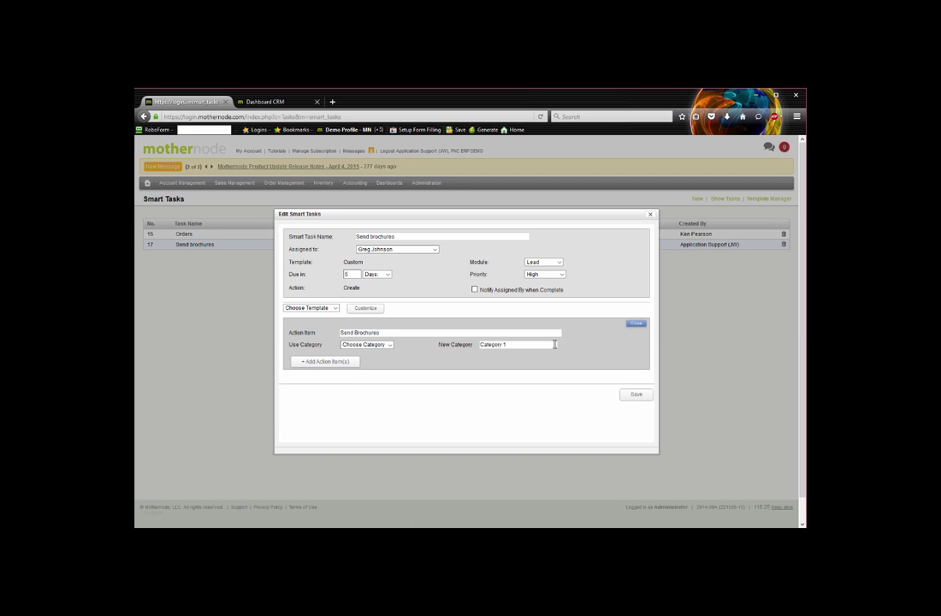
{"action": "left_click", "coordinate": [321, 363]}
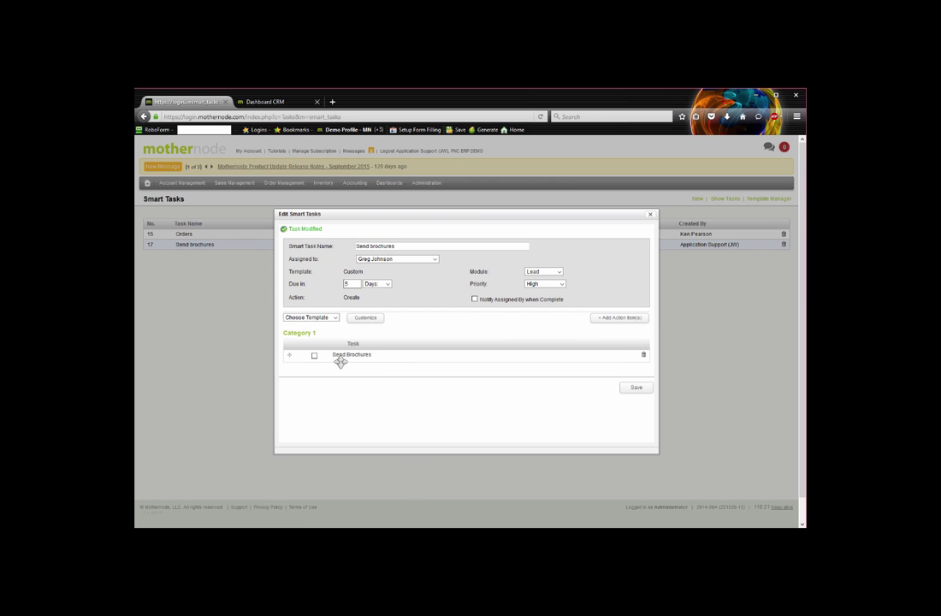
Step: Add a second action item, "Send Marketing email", to the smart task under the existing Category 1
{"action": "left_click", "coordinate": [597, 320]}
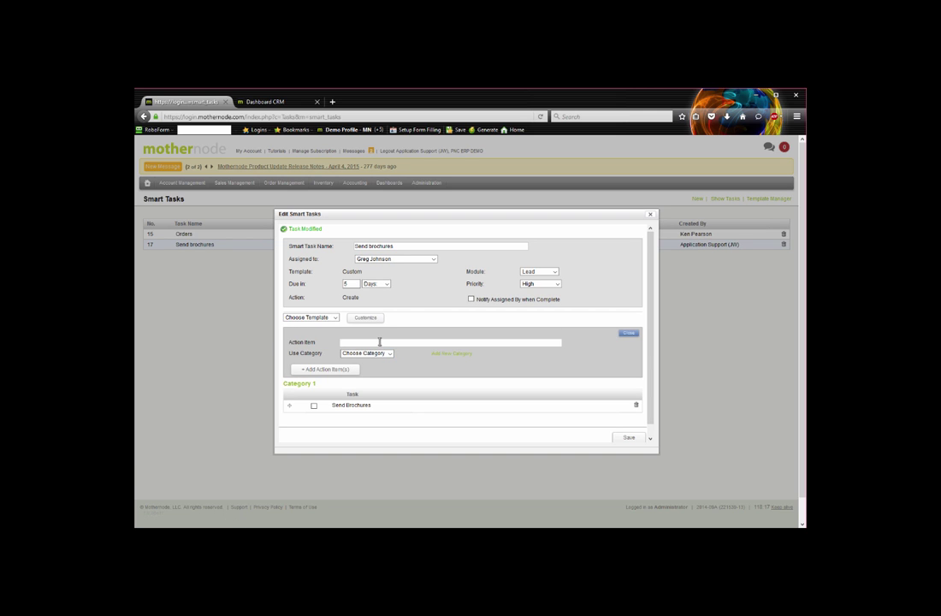
{"action": "type", "text": "Send"}
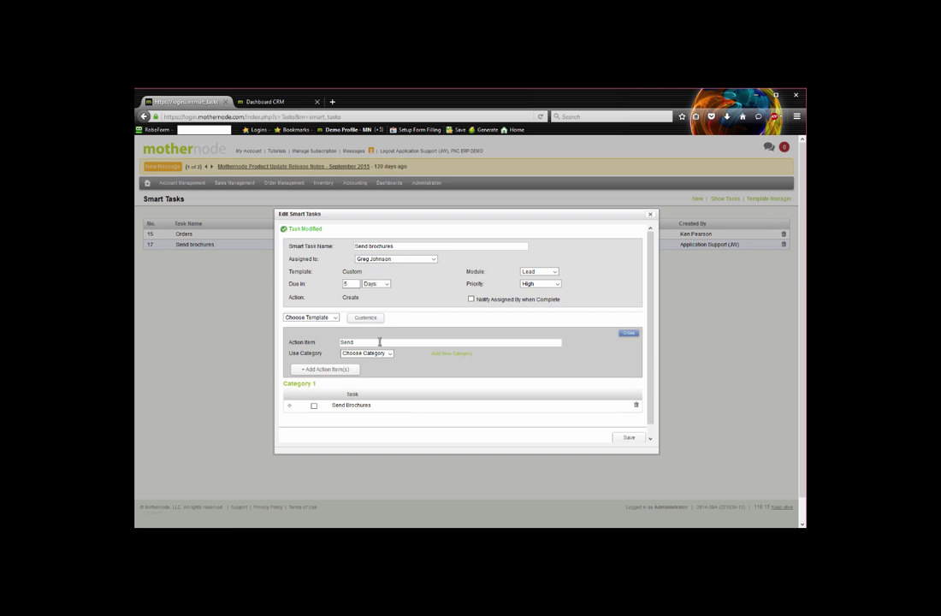
{"action": "key", "text": "BackSpace"}
{"action": "key", "text": "BackSpace"}
{"action": "key", "text": "BackSpace"}
{"action": "type", "text": "g email"}
{"action": "left_click", "coordinate": [387, 353]}
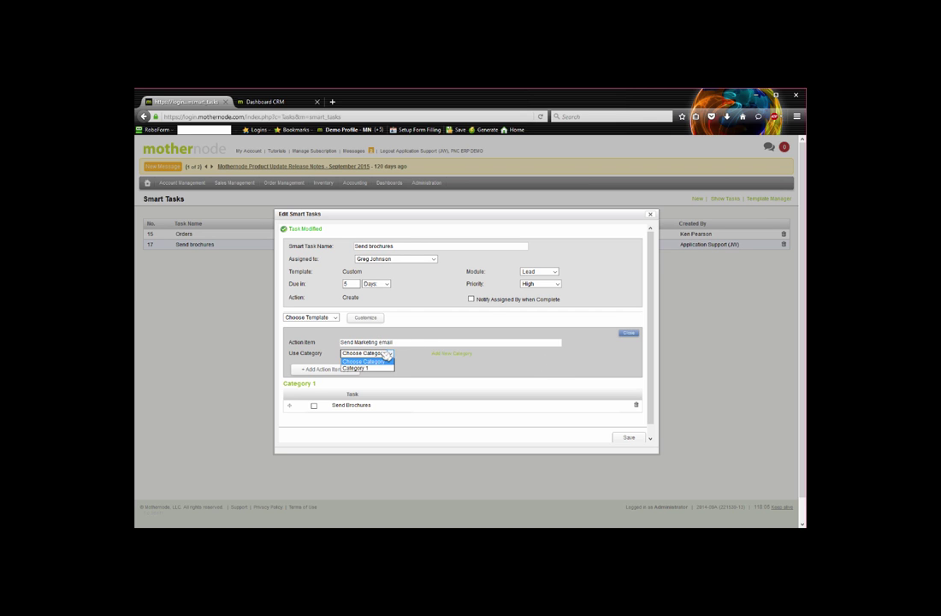
{"action": "left_click", "coordinate": [346, 368]}
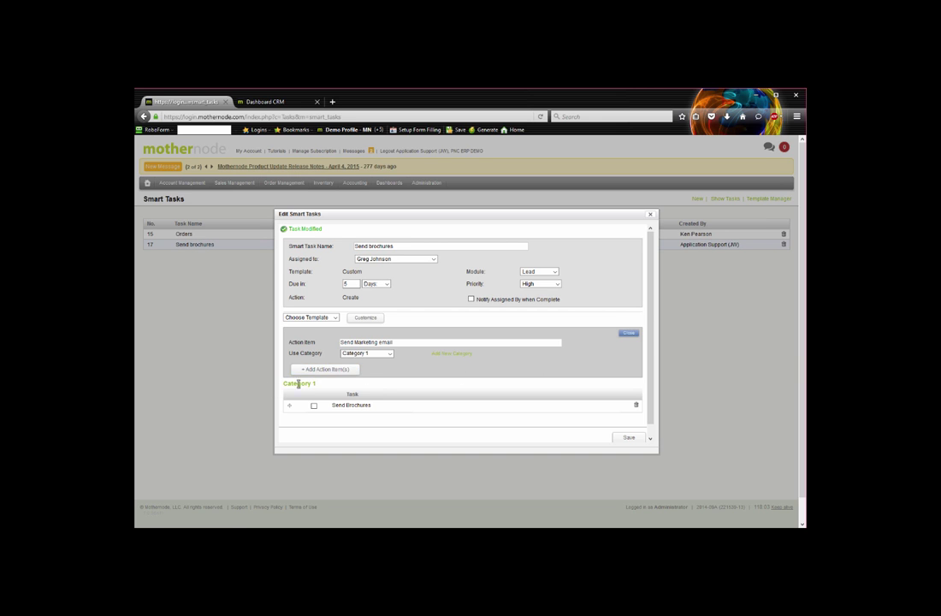
{"action": "left_click", "coordinate": [333, 368]}
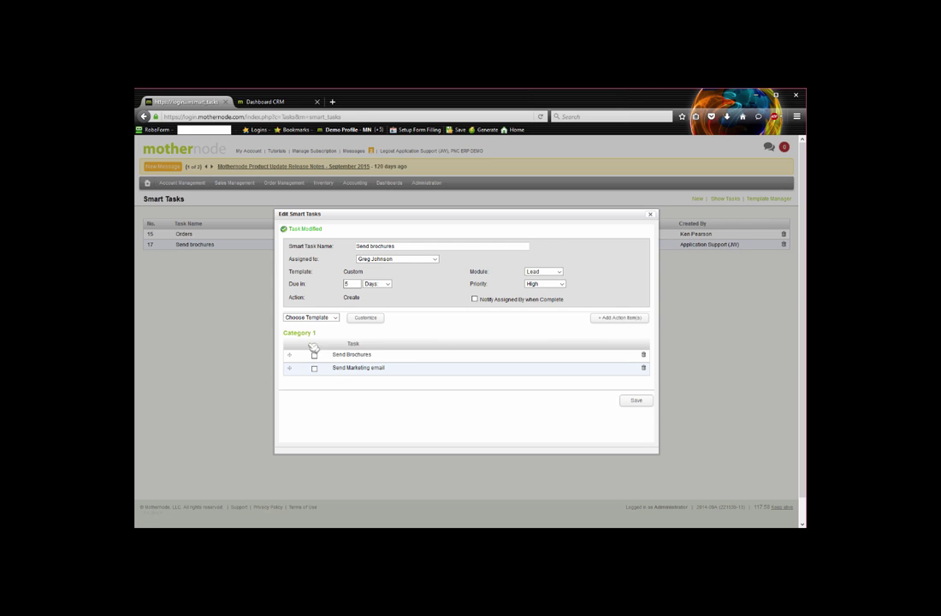
Step: Add the action item "Attempt first contact" to the smart task under a new category named "Contact"
{"action": "left_click", "coordinate": [624, 321]}
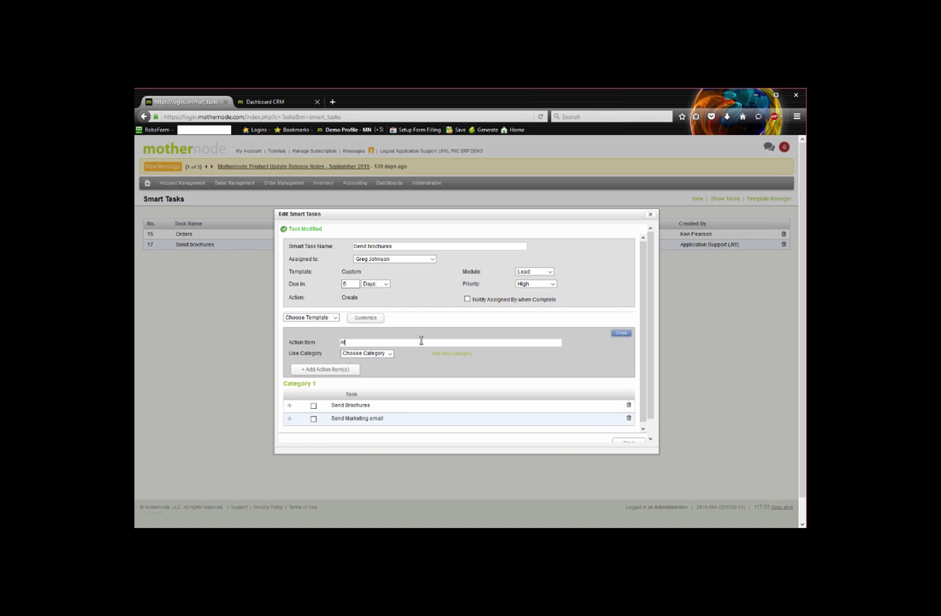
{"action": "type", "text": "Attempt contactfirst contact"}
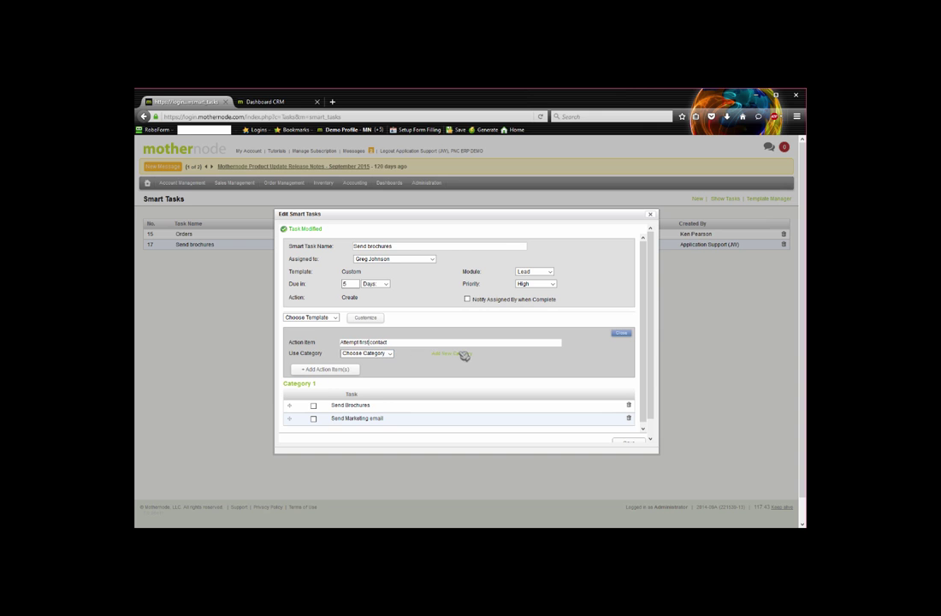
{"action": "left_click", "coordinate": [462, 354]}
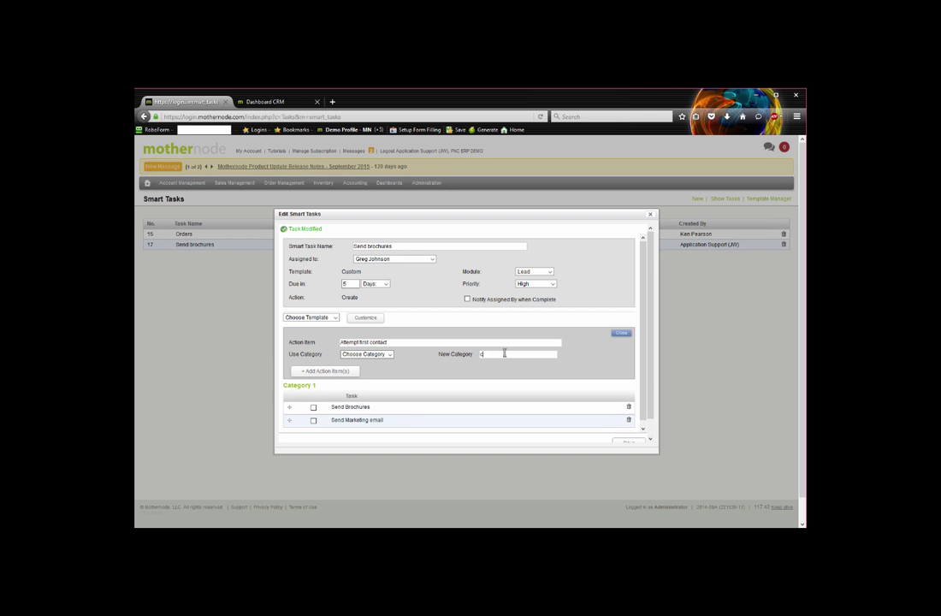
{"action": "type", "text": "Contact"}
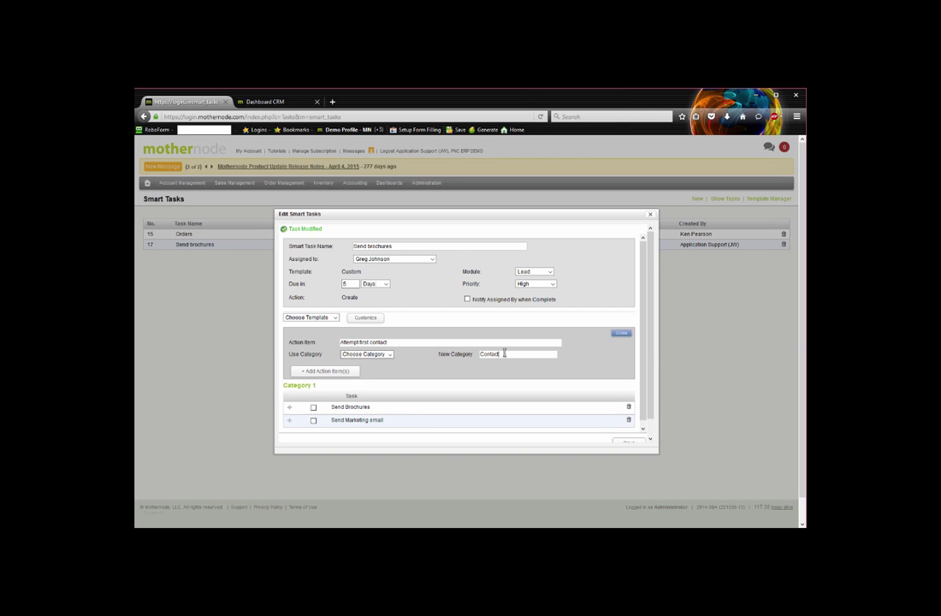
{"action": "left_click", "coordinate": [325, 372]}
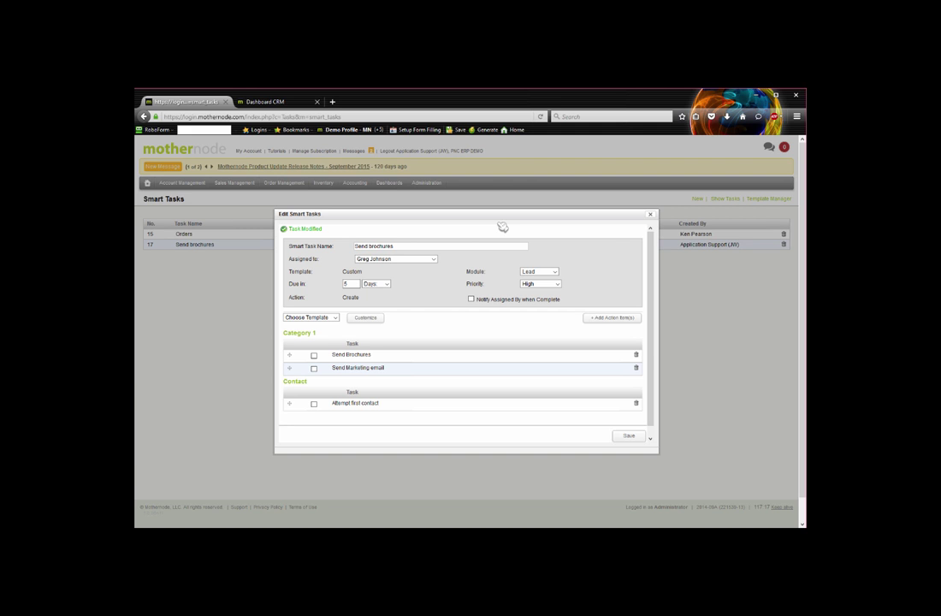
Step: Close the Send brochures smart task, reopen it to review its settings and action items, and close it again
{"action": "left_click", "coordinate": [650, 215]}
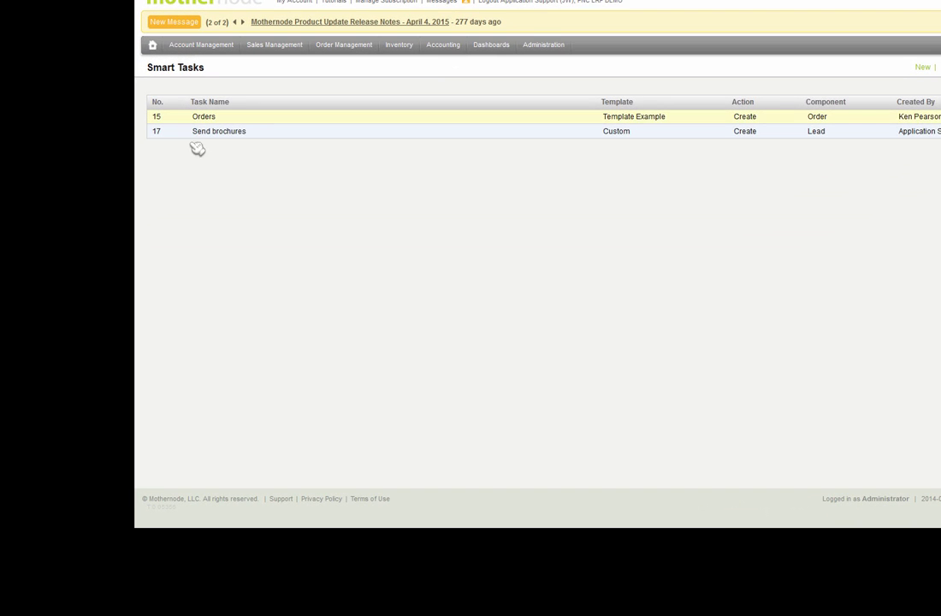
{"action": "left_click", "coordinate": [205, 169]}
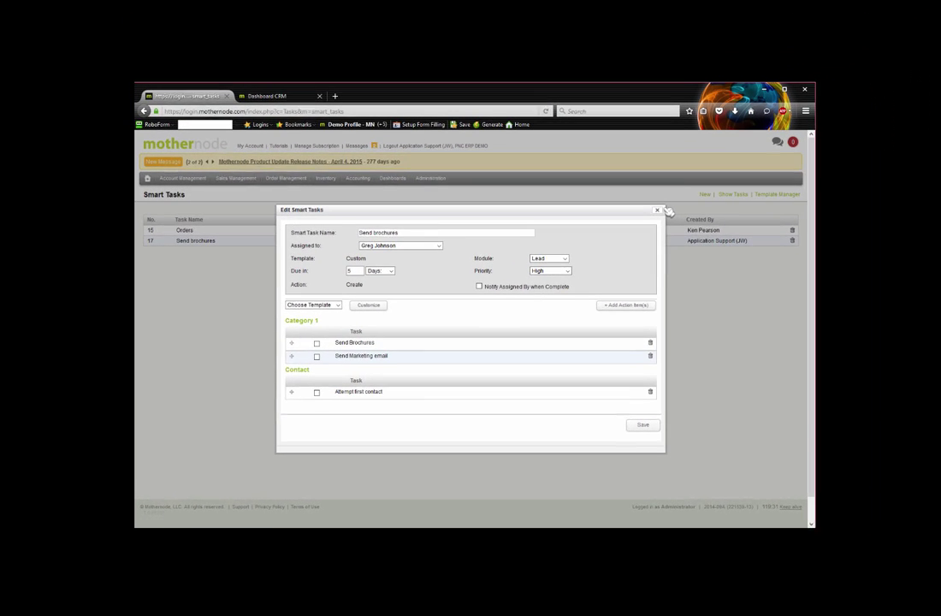
{"action": "left_click", "coordinate": [657, 211]}
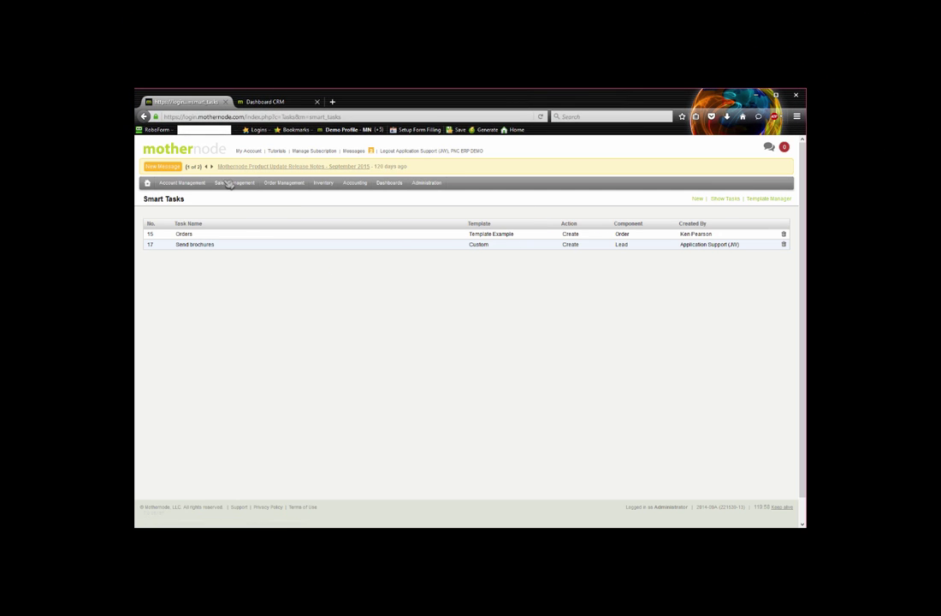
Step: Start a new lead in Leads and Opportunities and set its reference to "Company 123"
{"action": "mouse_move", "coordinate": [233, 183]}
{"action": "left_click", "coordinate": [205, 219]}
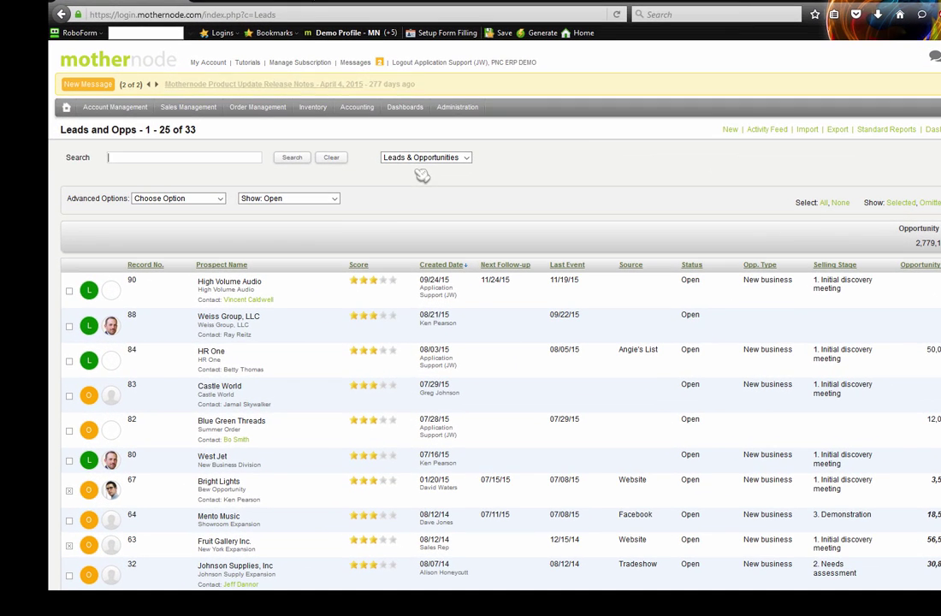
{"action": "left_click", "coordinate": [731, 130]}
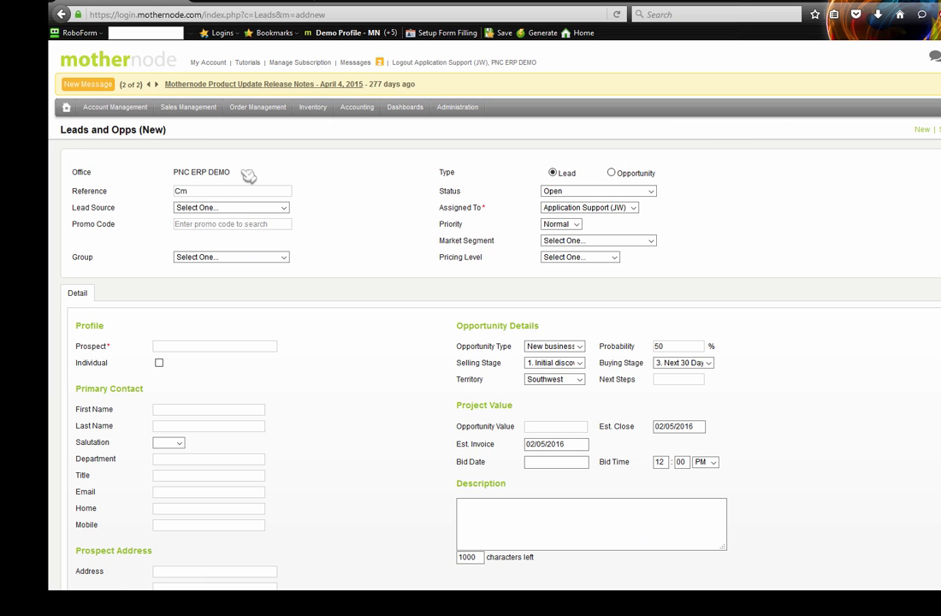
{"action": "type", "text": "Company 123"}
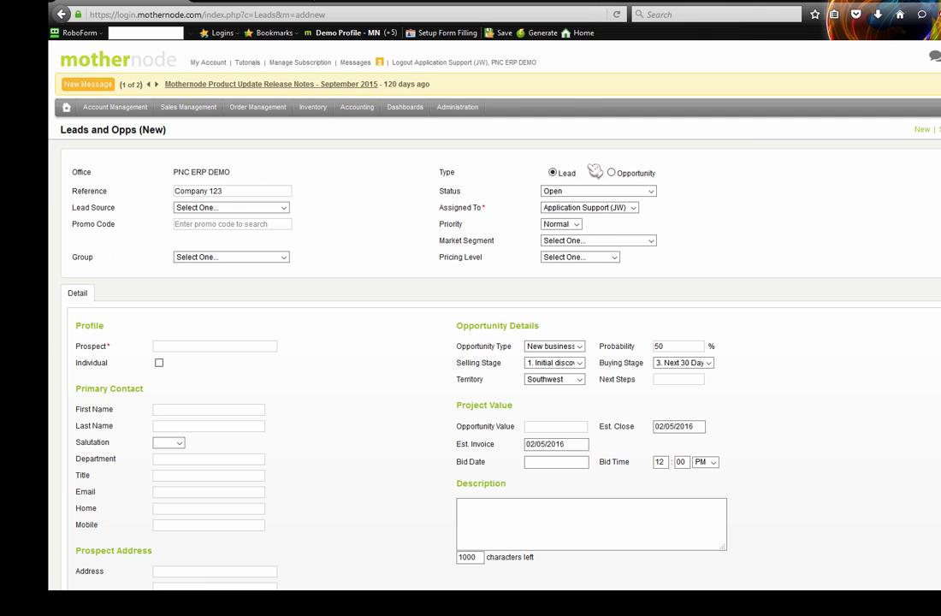
Step: Assign the new lead to another staff member, enter "Company 123" as the prospect, and save the record
{"action": "left_click", "coordinate": [602, 210]}
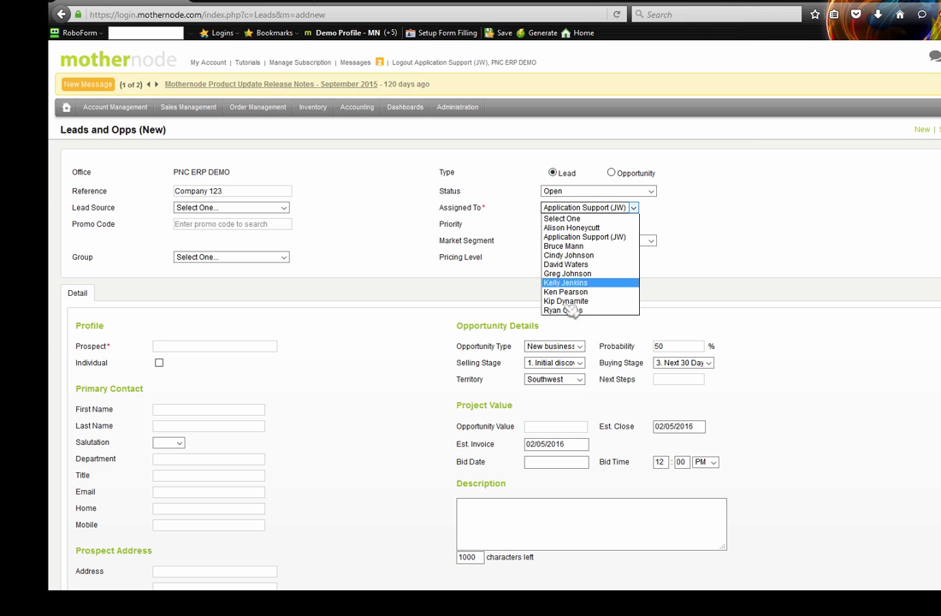
{"action": "left_click", "coordinate": [598, 273]}
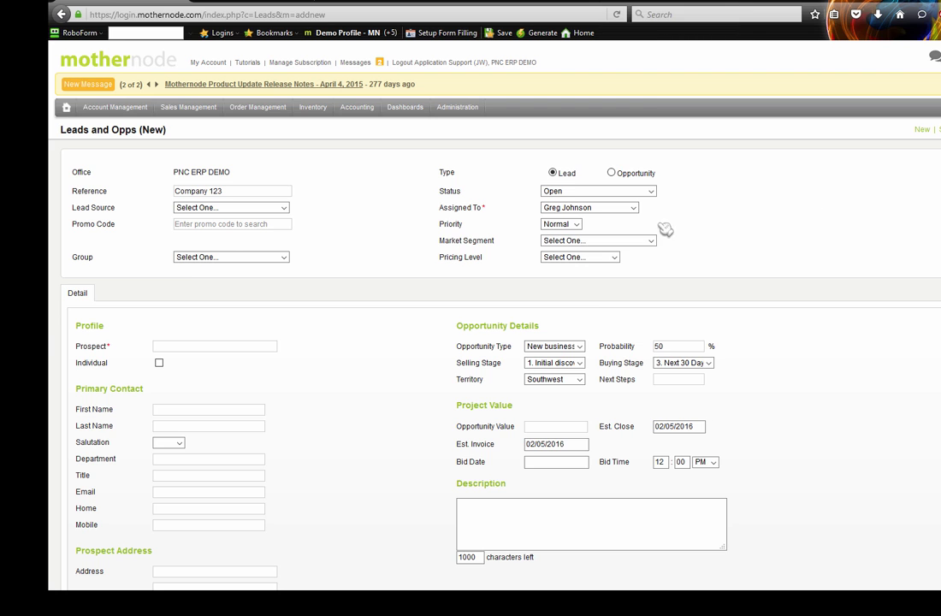
{"action": "scroll", "coordinate": [221, 292], "scroll_direction": "down", "scroll_amount": 3}
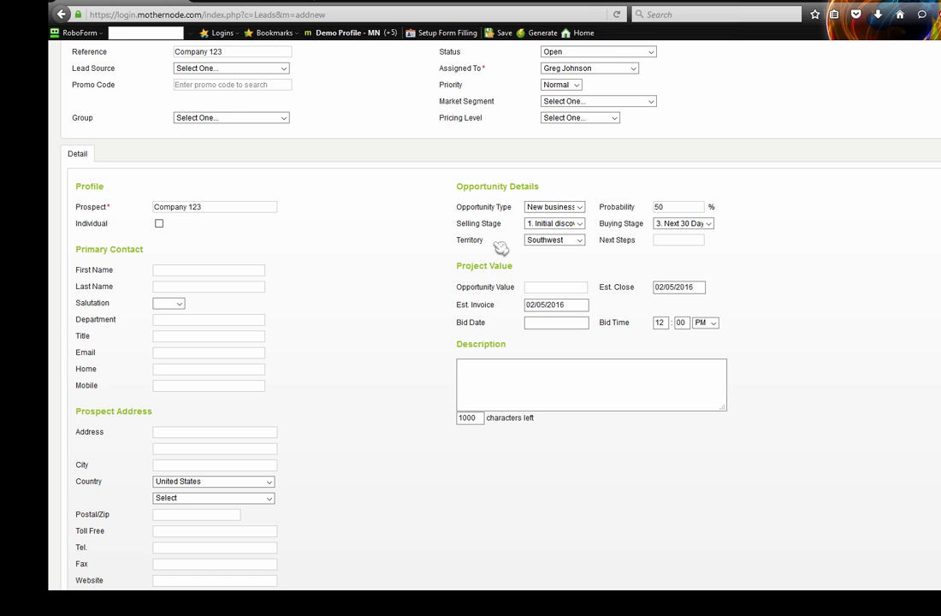
{"action": "scroll", "coordinate": [291, 297], "scroll_direction": "down", "scroll_amount": 3}
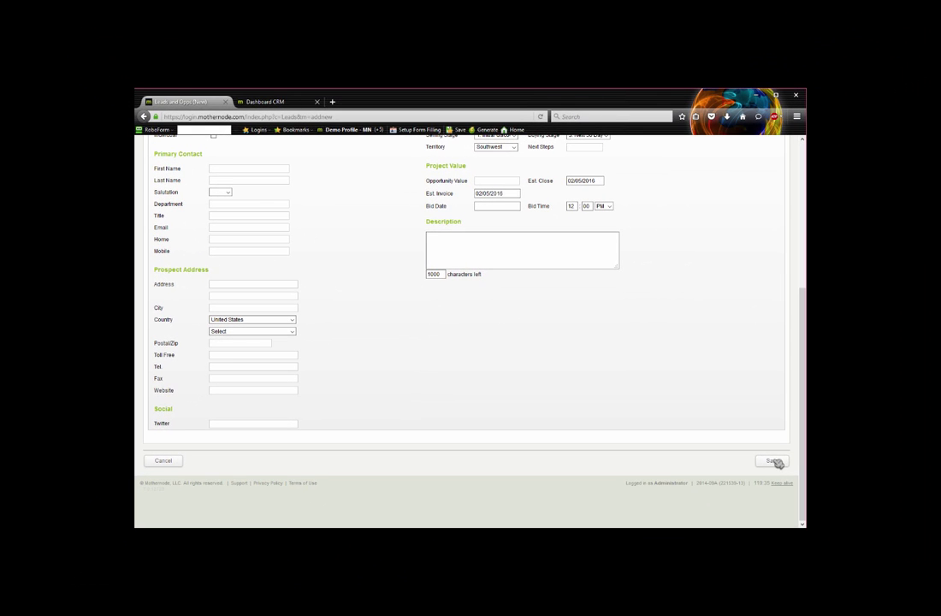
{"action": "left_click", "coordinate": [773, 461]}
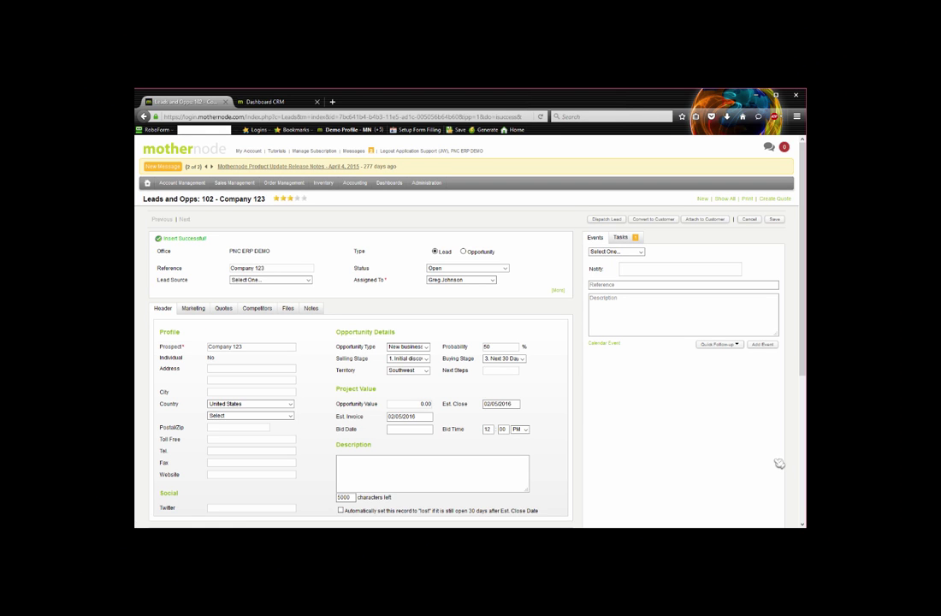
Step: Return to the Leads and Opportunities list and open the Company 123 lead from it
{"action": "mouse_move", "coordinate": [233, 183]}
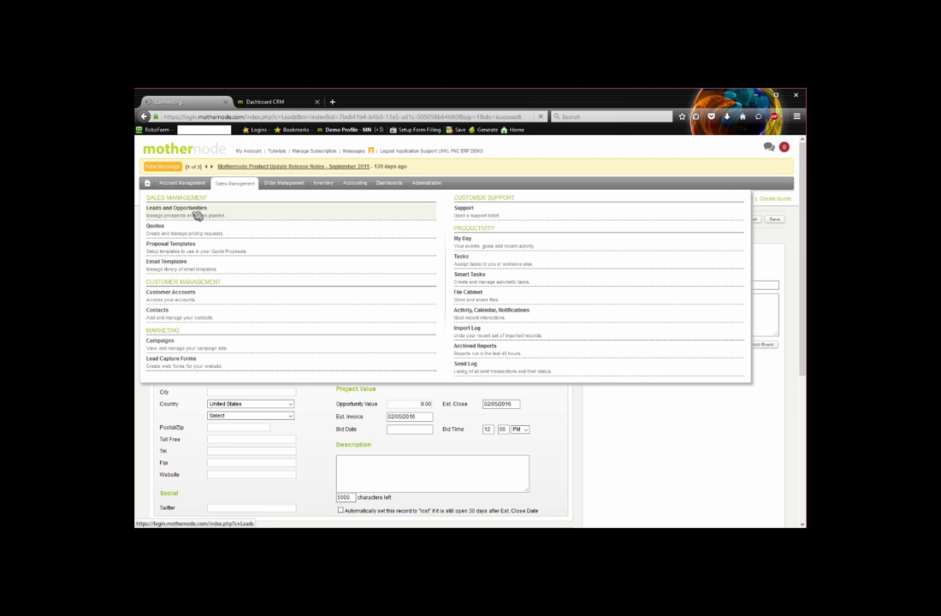
{"action": "left_click", "coordinate": [197, 216]}
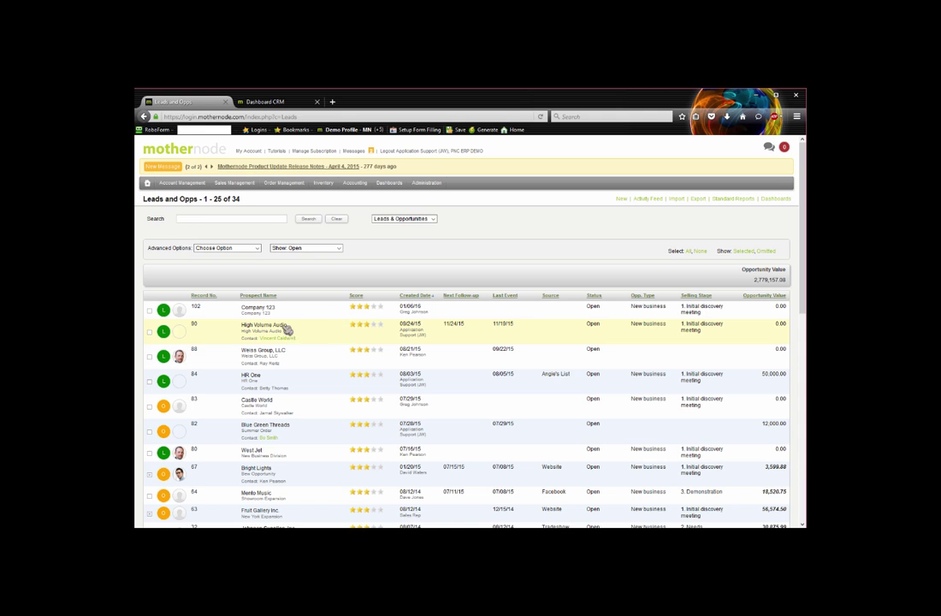
{"action": "left_click", "coordinate": [269, 309]}
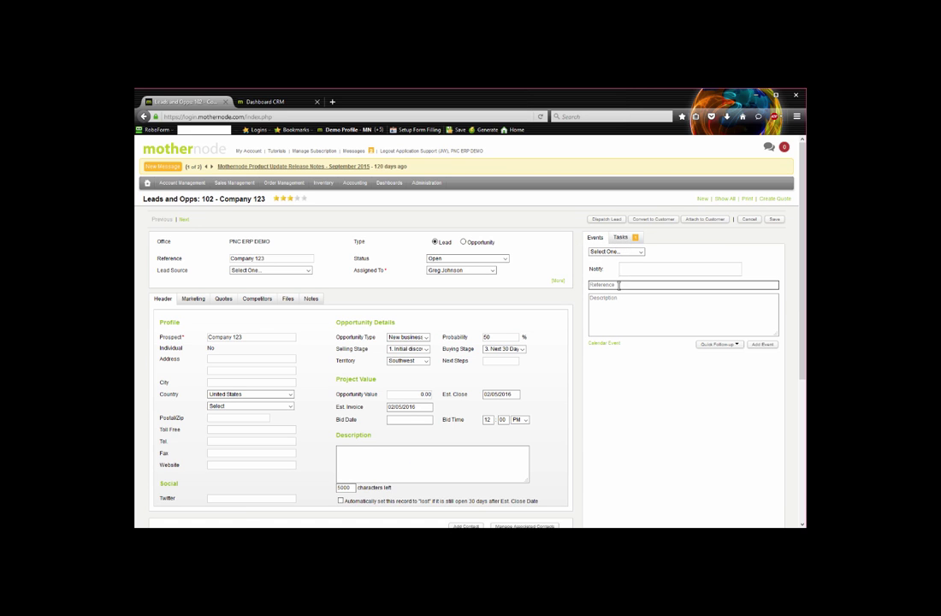
Step: In the lead's Send brochures task, mark the action items Send Brochures, Send Marketing email and Attempt first contact as done
{"action": "left_click", "coordinate": [622, 238]}
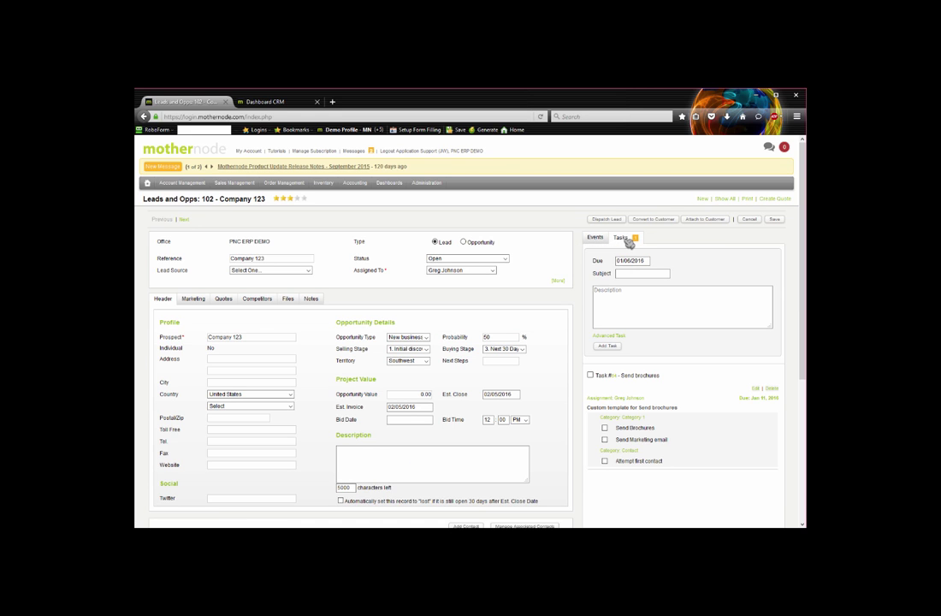
{"action": "scroll", "coordinate": [657, 368], "scroll_direction": "down", "scroll_amount": 1}
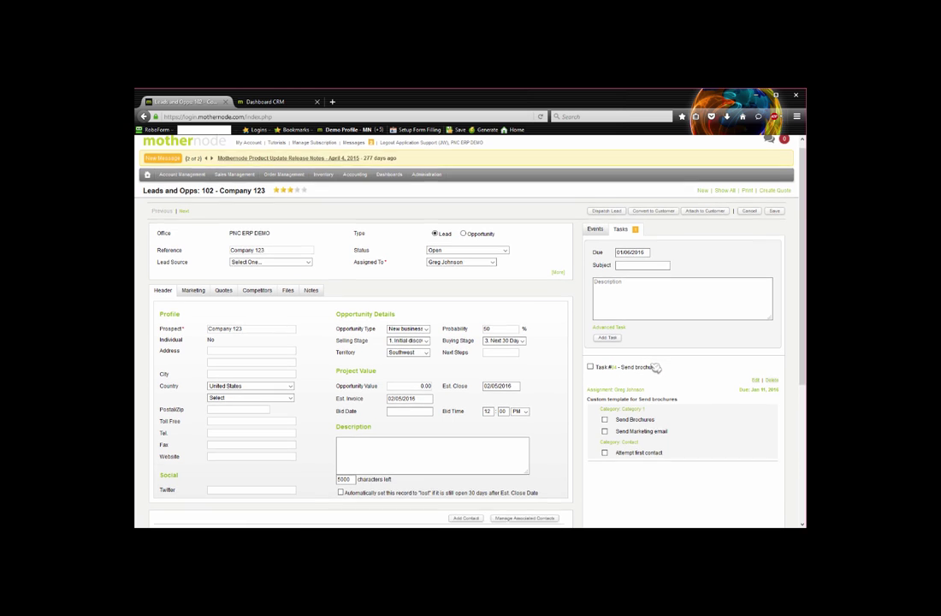
{"action": "scroll", "coordinate": [657, 368], "scroll_direction": "down", "scroll_amount": 3}
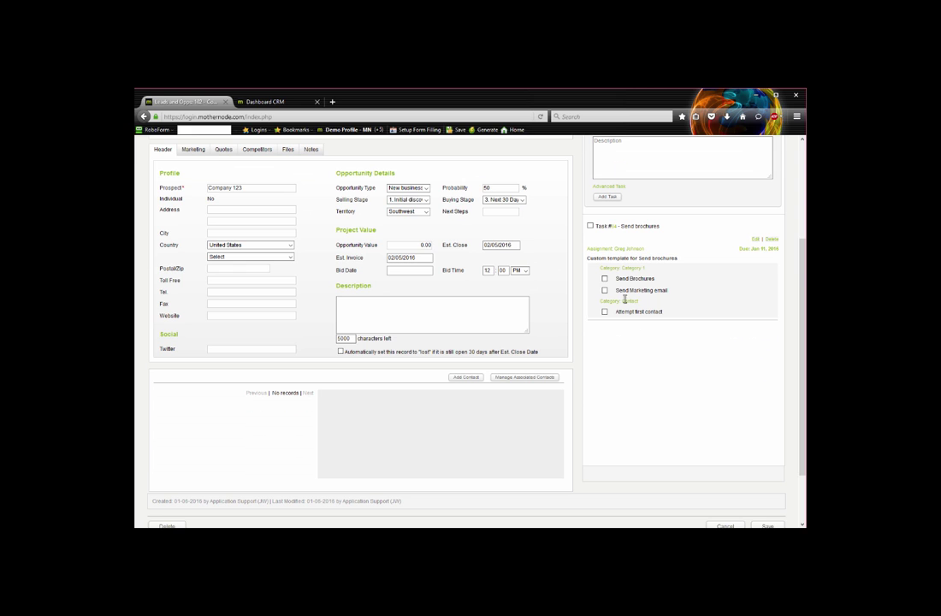
{"action": "left_click", "coordinate": [605, 278]}
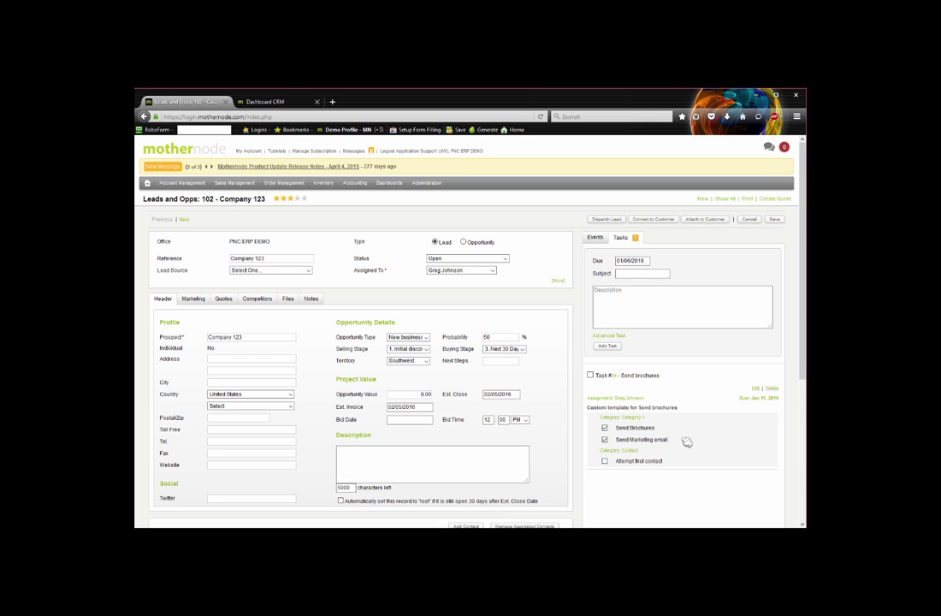
{"action": "left_click", "coordinate": [606, 462]}
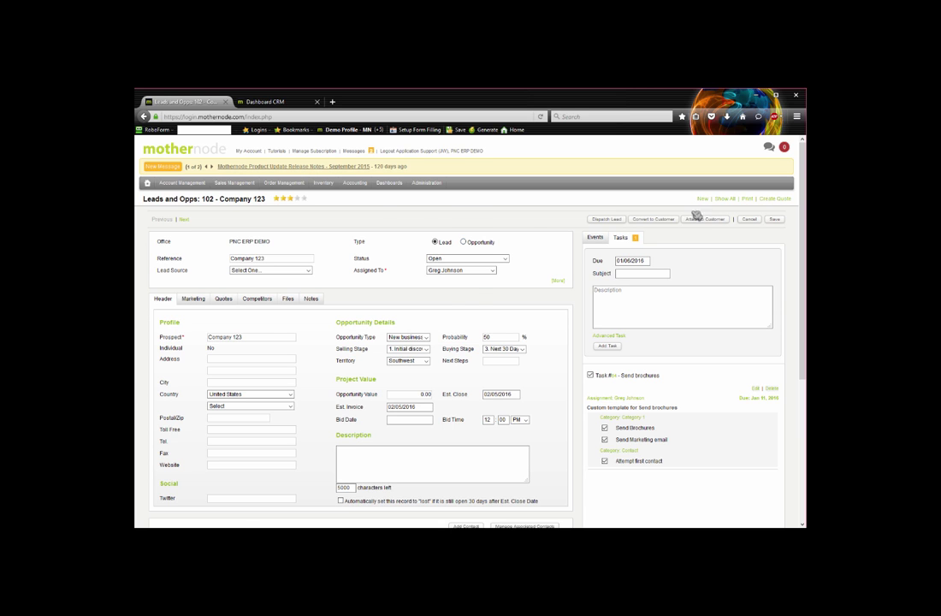
Step: Go to the Tasks list and set its saved search to "Show: ALL"
{"action": "mouse_move", "coordinate": [357, 186]}
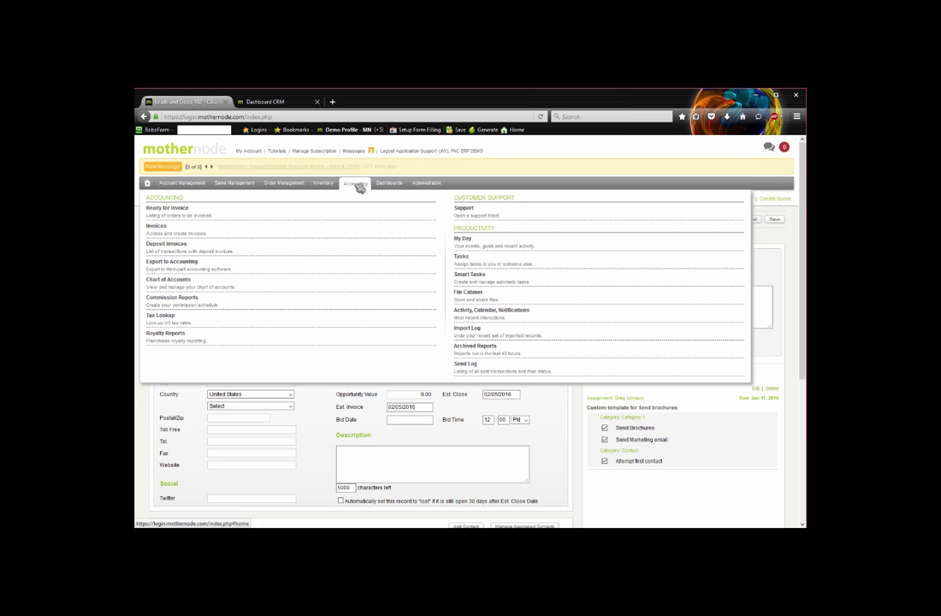
{"action": "left_click", "coordinate": [481, 263]}
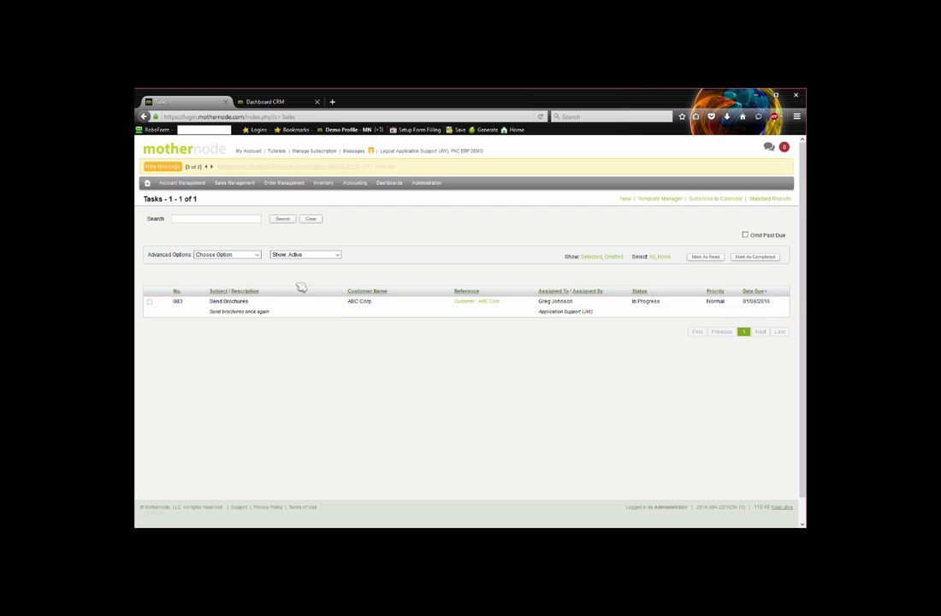
{"action": "left_click", "coordinate": [304, 254]}
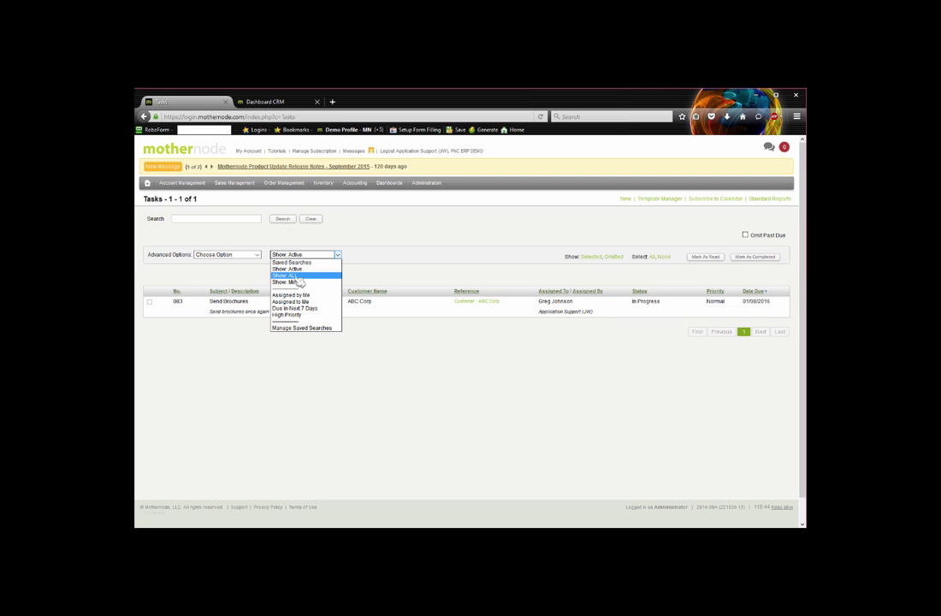
{"action": "left_click", "coordinate": [480, 445]}
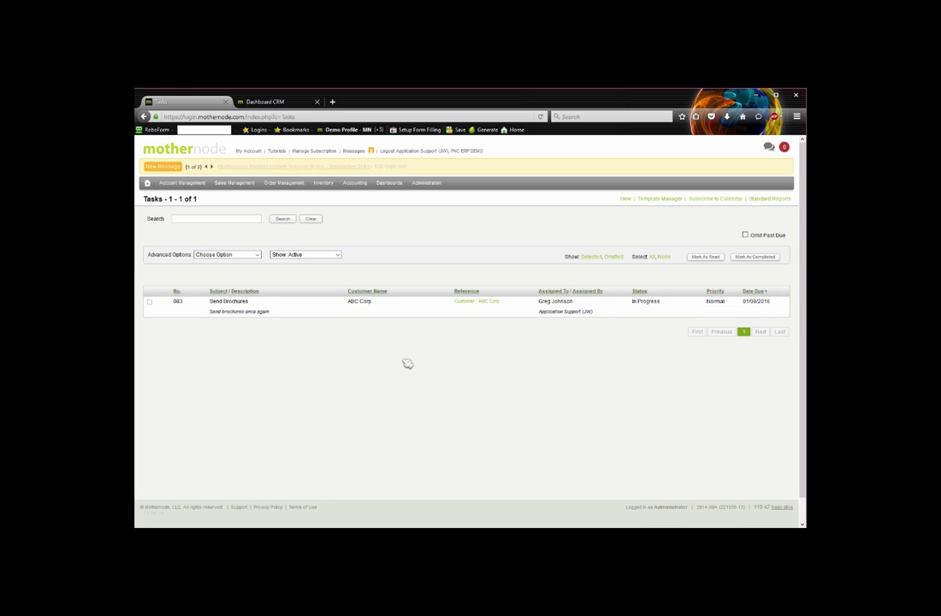
{"action": "left_click", "coordinate": [299, 255]}
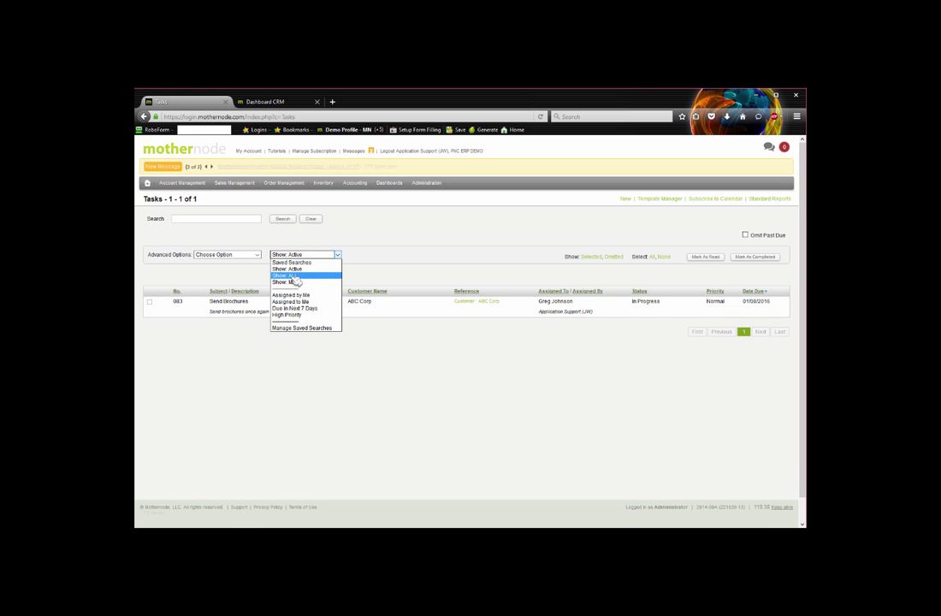
{"action": "left_click", "coordinate": [286, 275]}
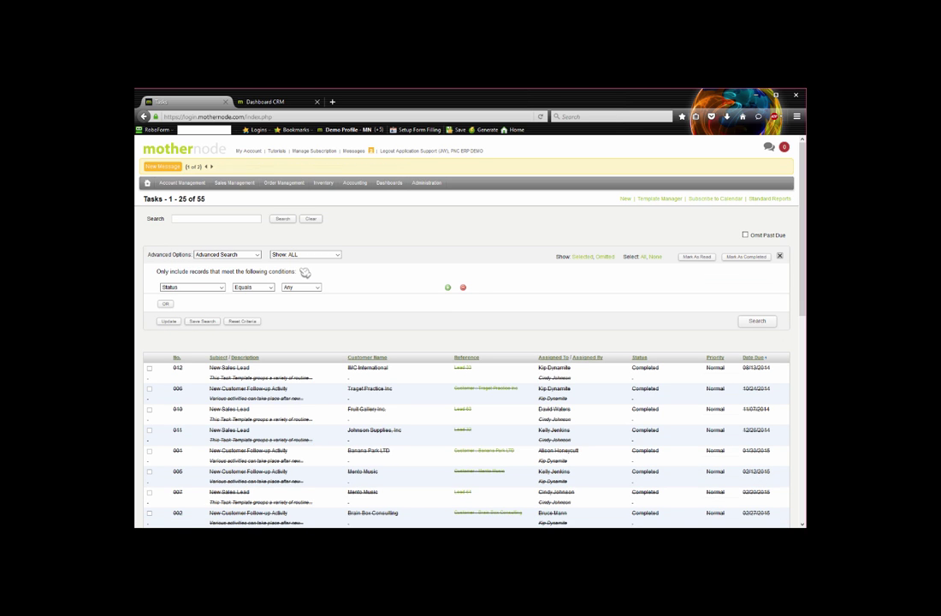
Step: Sort the tasks by number with the highest first, and look through the list to examine their statuses
{"action": "scroll", "coordinate": [327, 280], "scroll_direction": "down", "scroll_amount": 1}
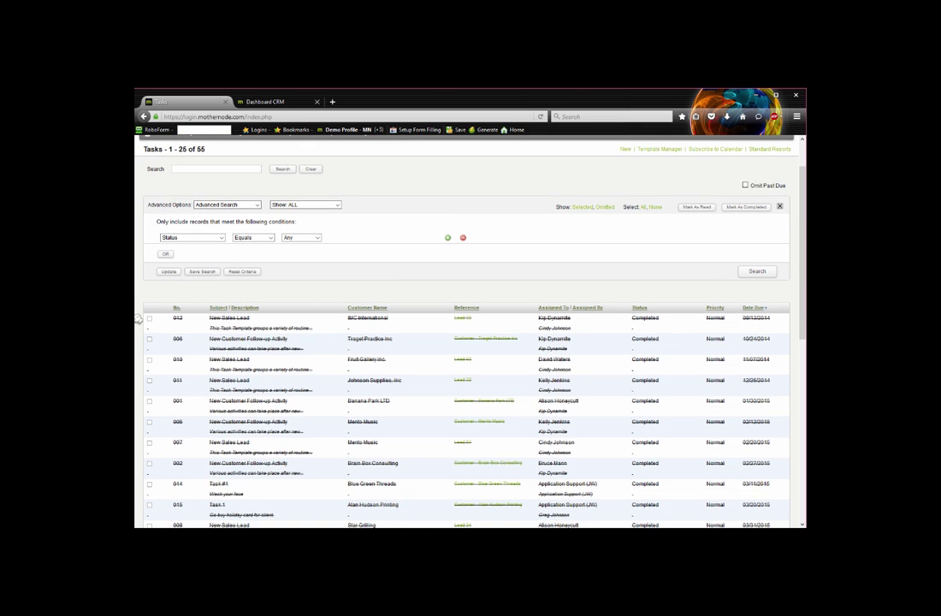
{"action": "left_click", "coordinate": [179, 308]}
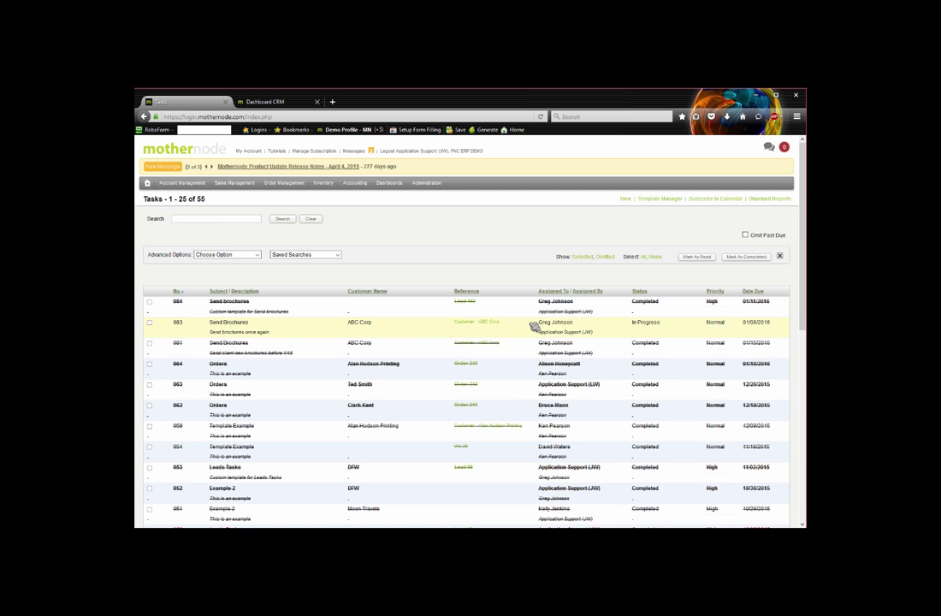
{"action": "scroll", "coordinate": [448, 334], "scroll_direction": "down", "scroll_amount": 5}
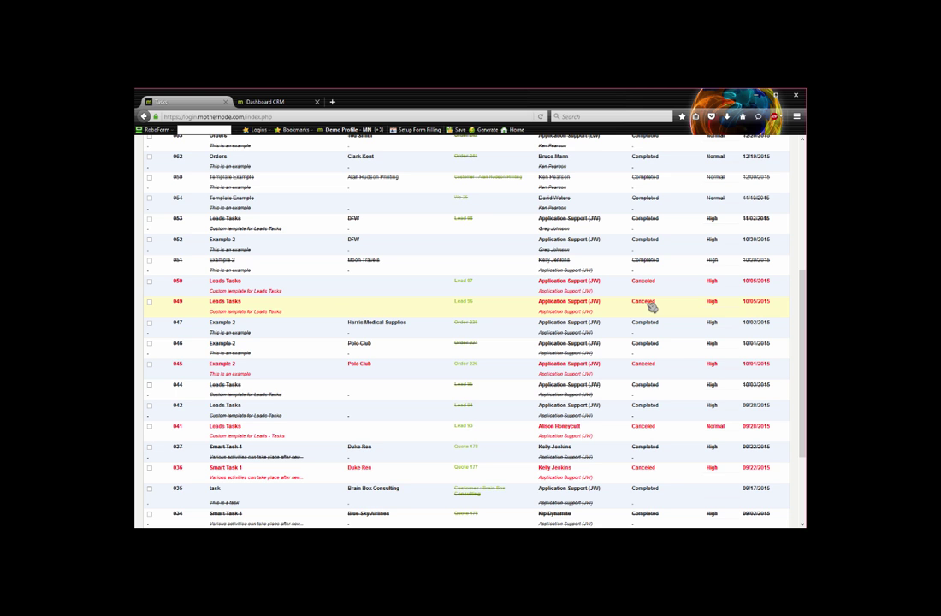
{"action": "scroll", "coordinate": [652, 306], "scroll_direction": "up", "scroll_amount": 5}
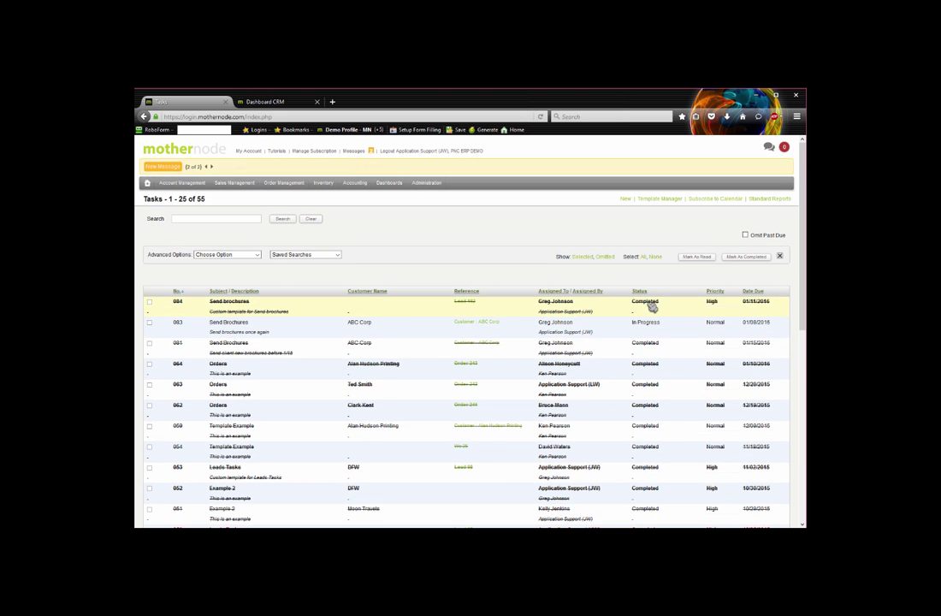